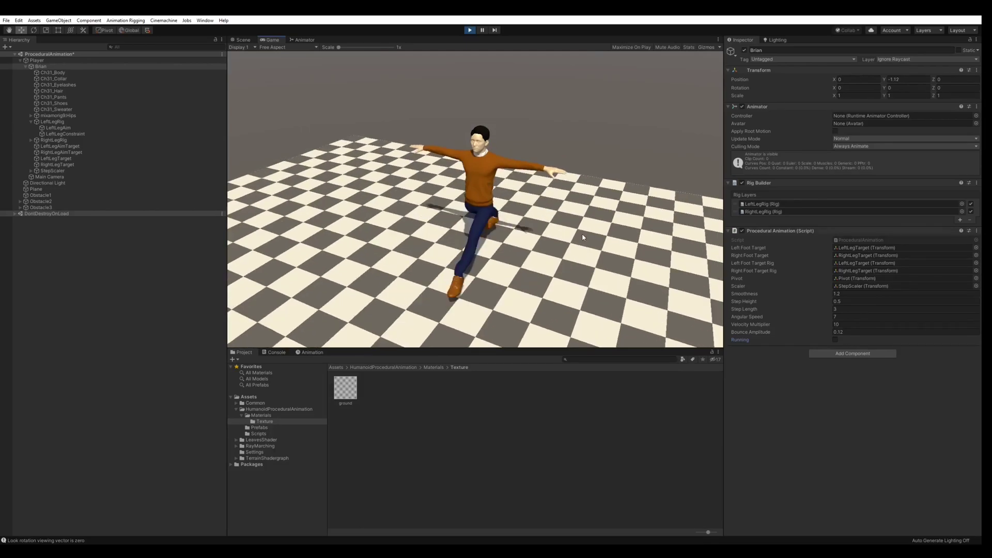
key(w)
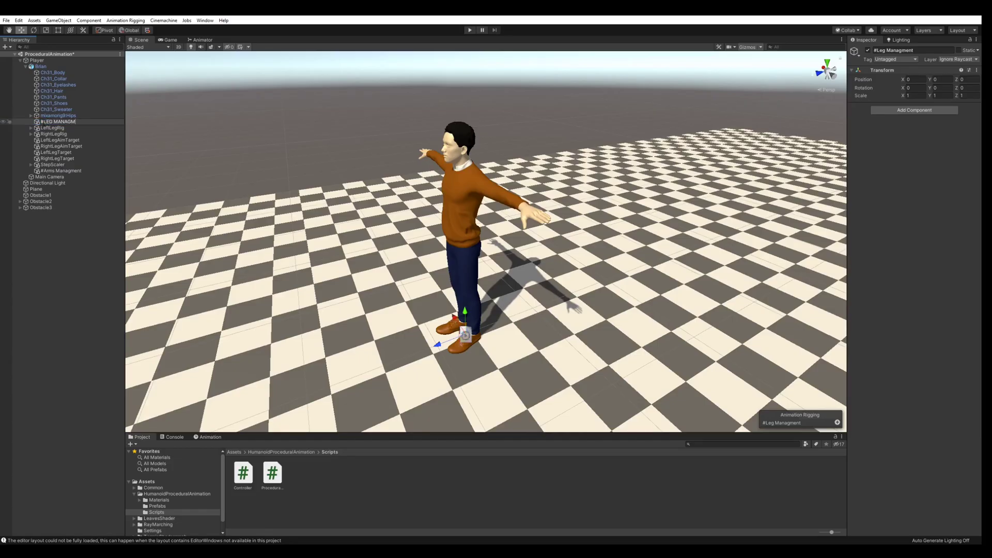
- Rename the two separator objects under Brian in capitals as #LEG MANAGMENT and #ARMS MANAGMENT
text(ENT)
key(Return)
click(61, 170)
key(F2)
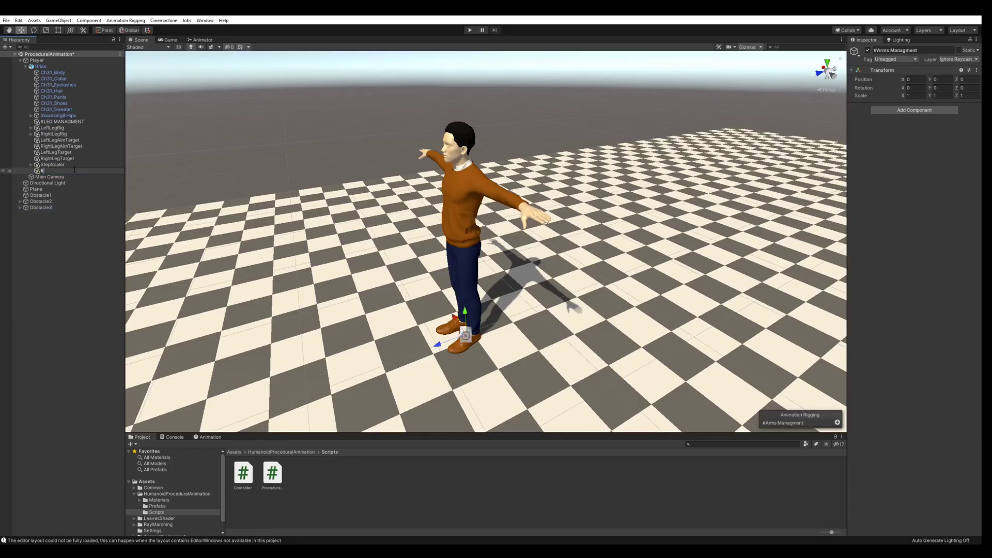
text(#ARMS MANAGMENT)
key(Return)
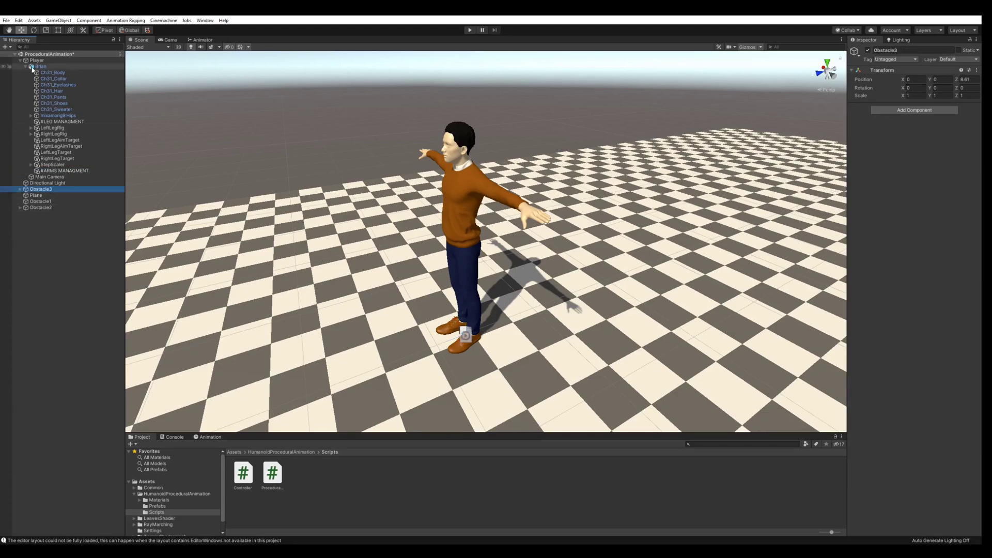
- Add an Animation Rigging rig to Brian and name it LeftArmRig
click(40, 67)
click(124, 20)
click(127, 65)
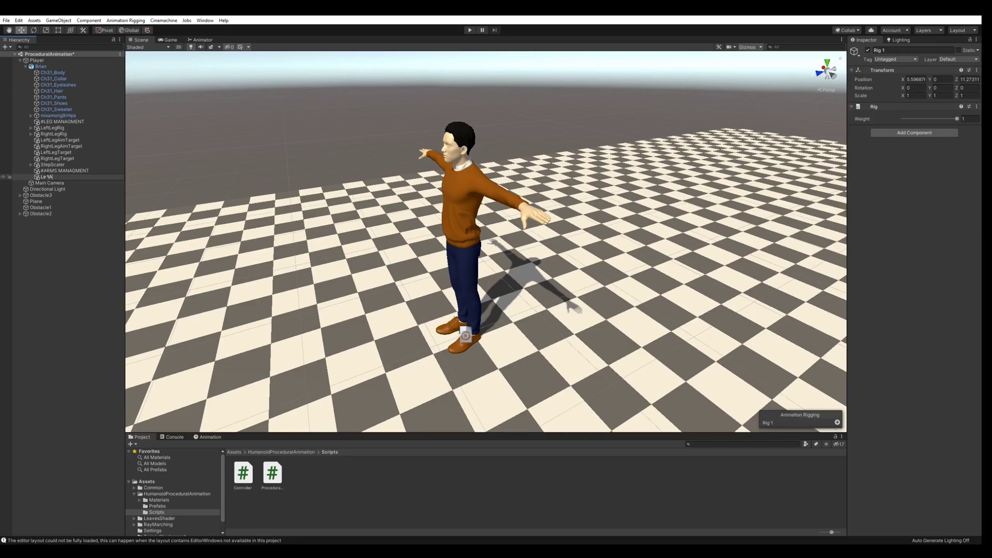
click(47, 177)
text(LeftArmRig)
key(Return)
- Add a second rig to Brian and name it RightArmRig
click(40, 66)
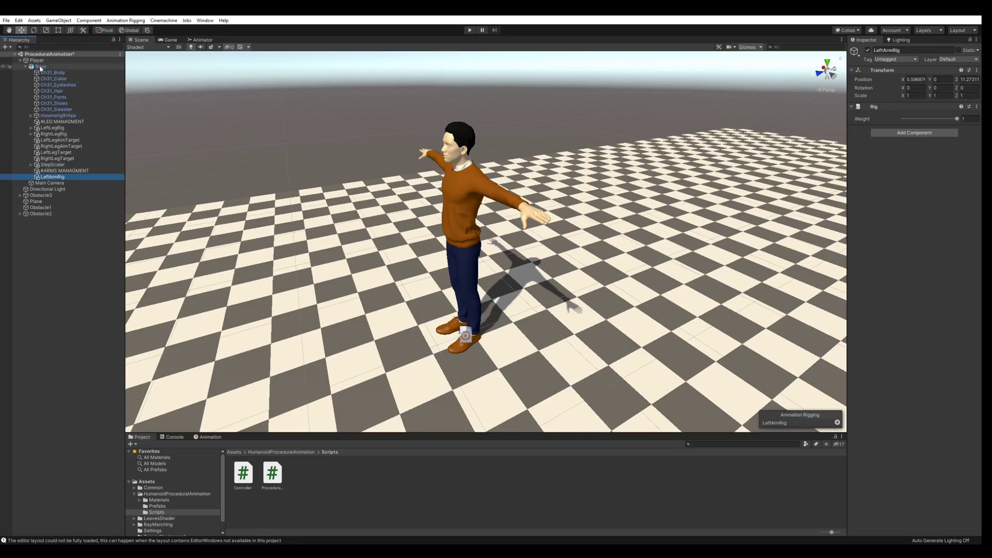
click(124, 20)
click(127, 66)
click(47, 184)
text(RightArmRig)
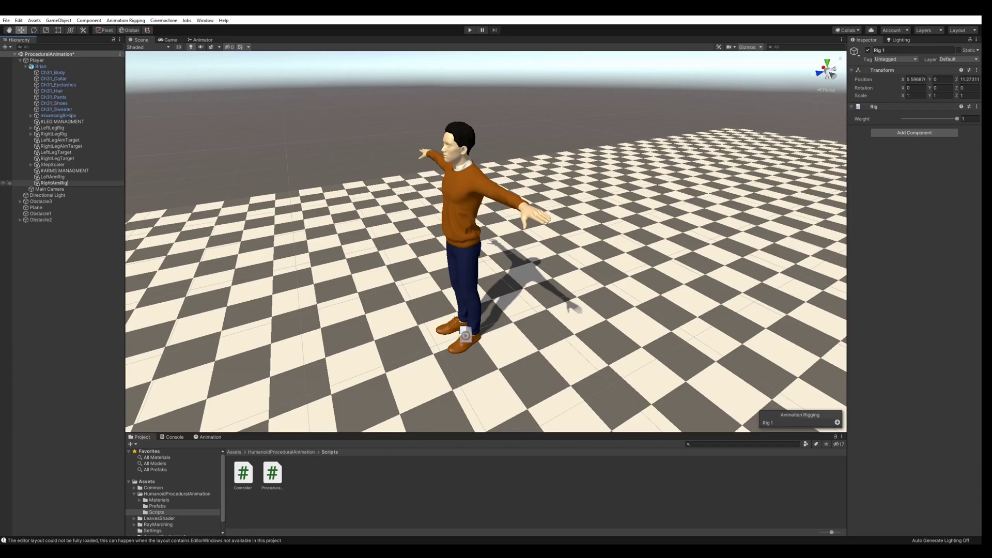
key(Return)
- Create an empty child of LeftArmRig named LeftArmConstraint and give it a Two Bone IK Constraint component
right_click(54, 177)
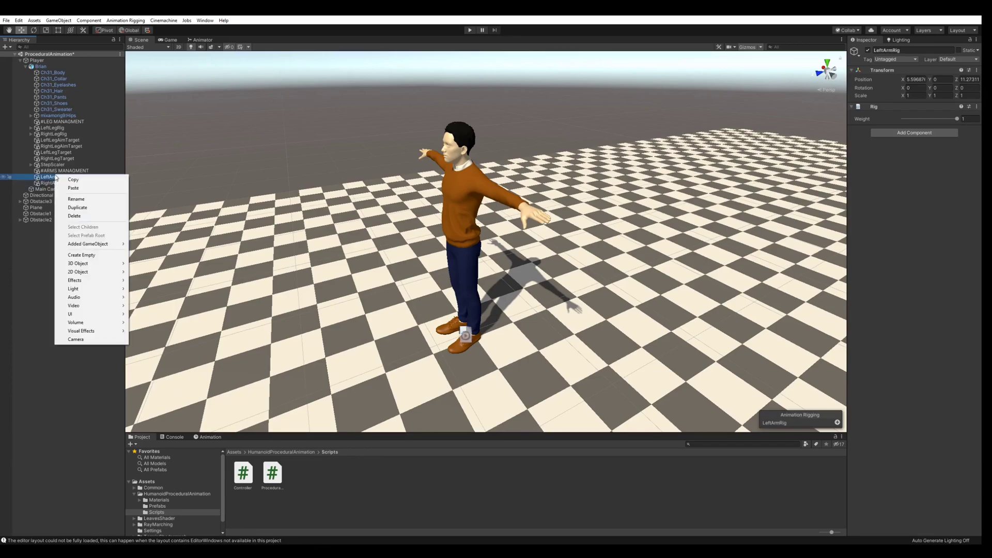
click(72, 255)
click(58, 183)
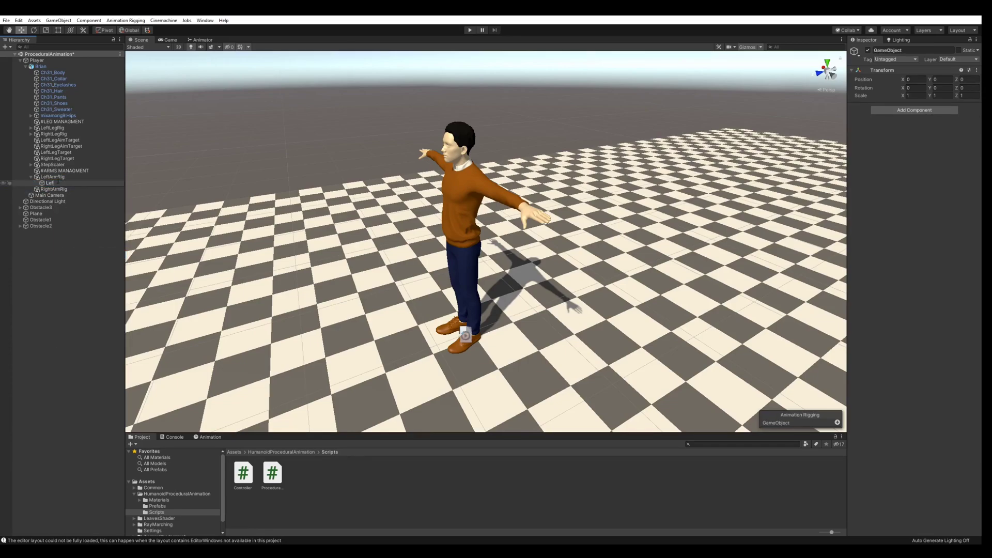
text(LeftArmConstraint)
key(Return)
click(914, 110)
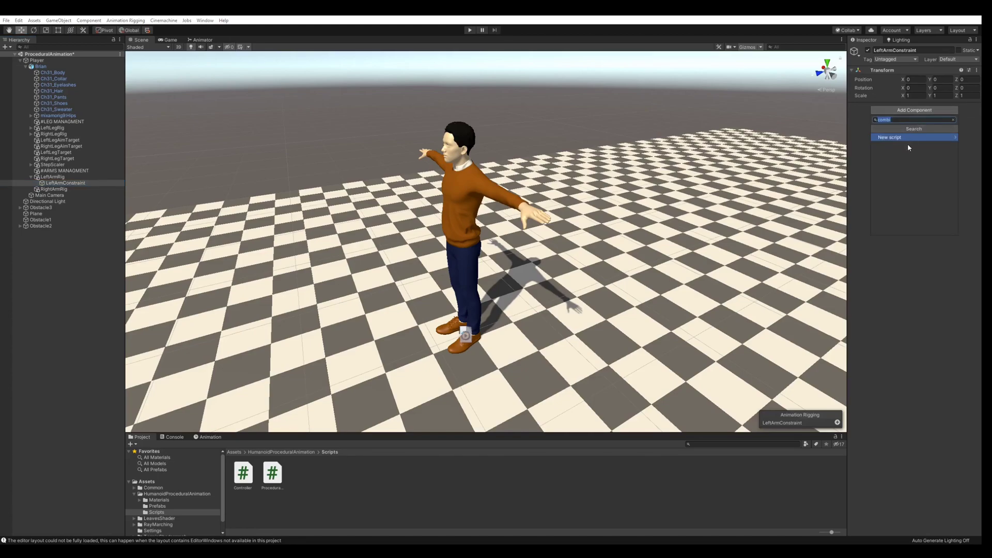
click(899, 146)
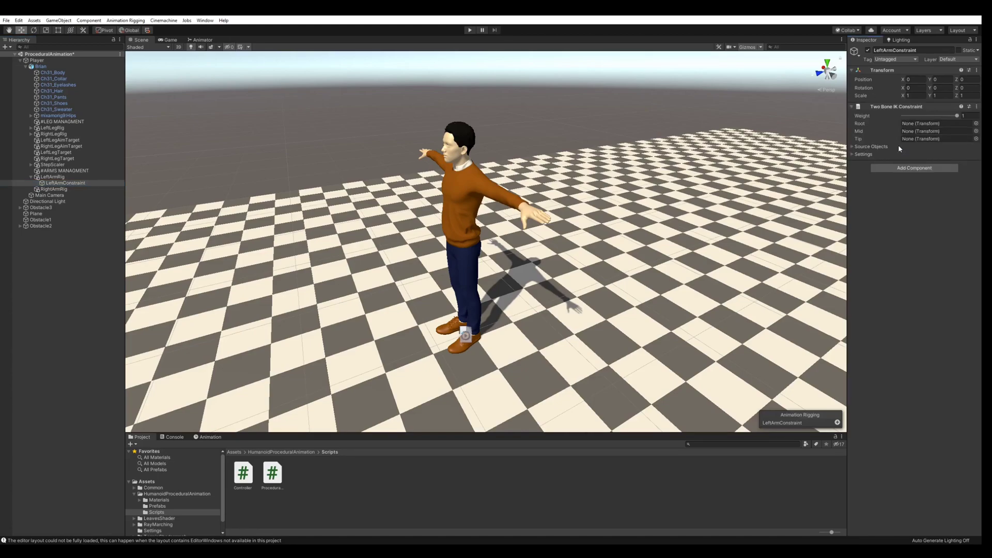
- Copy LeftArmConstraint into RightArmRig and rename the copy RightArmConstraint
click(59, 183)
key(ctrl+c)
click(57, 189)
key(ctrl+v)
drag(59, 197, 46, 196)
key(F2)
text(Right)
key(Return)
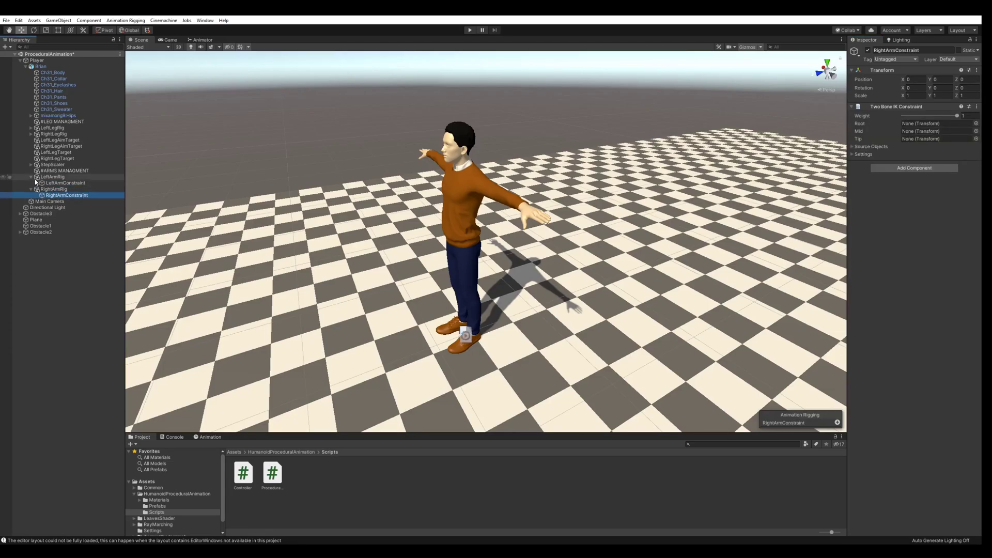
click(32, 177)
click(32, 183)
- Create two empty child objects under Brian
click(41, 67)
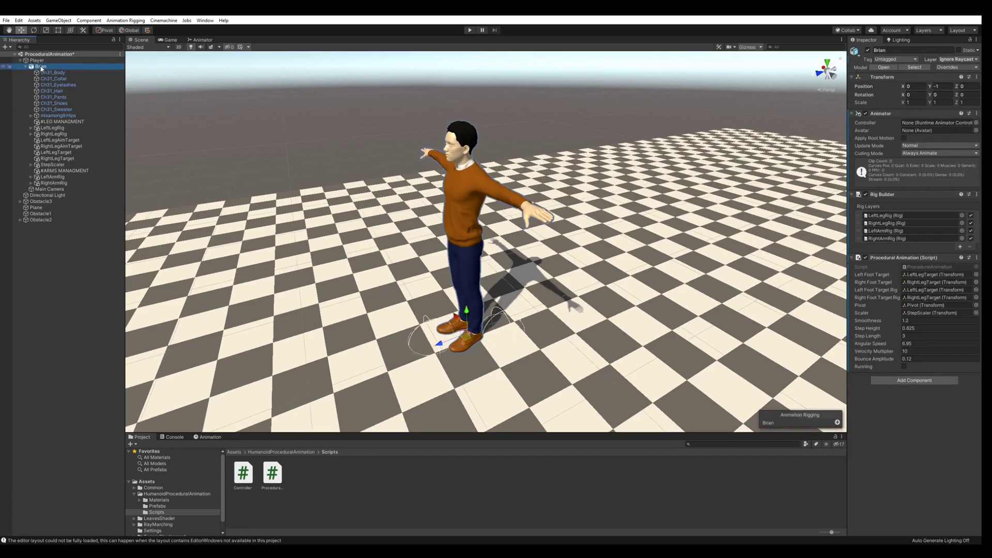
right_click(40, 66)
click(64, 175)
click(41, 67)
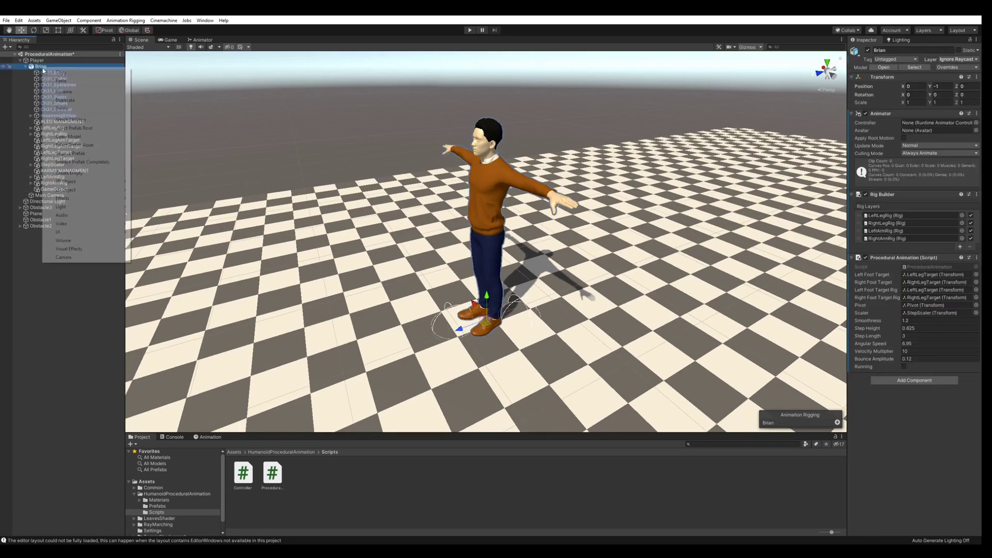
right_click(40, 67)
click(82, 173)
- Rename the two new empty objects under Brian LeftHandTarget and RightHandTarget
click(56, 190)
key(F2)
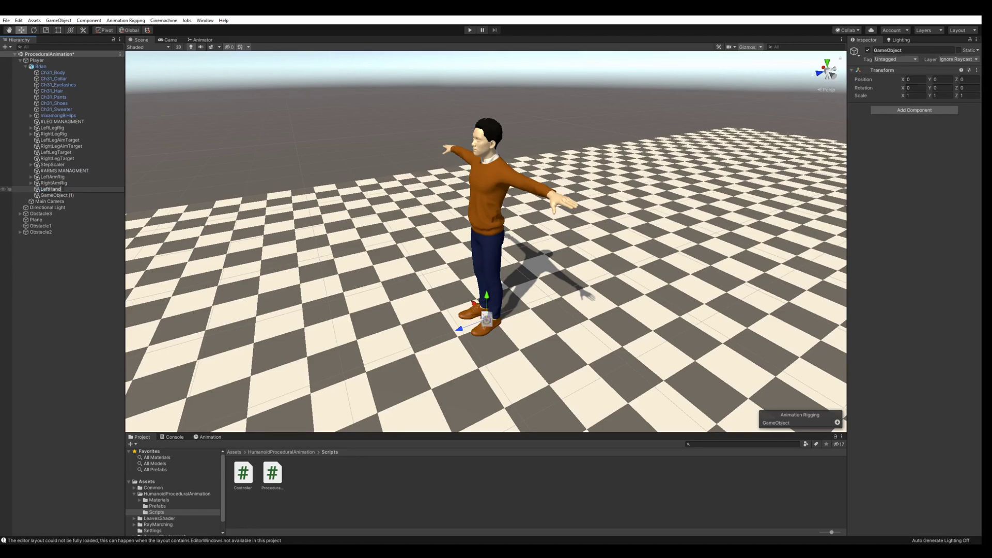
key(Return)
click(66, 196)
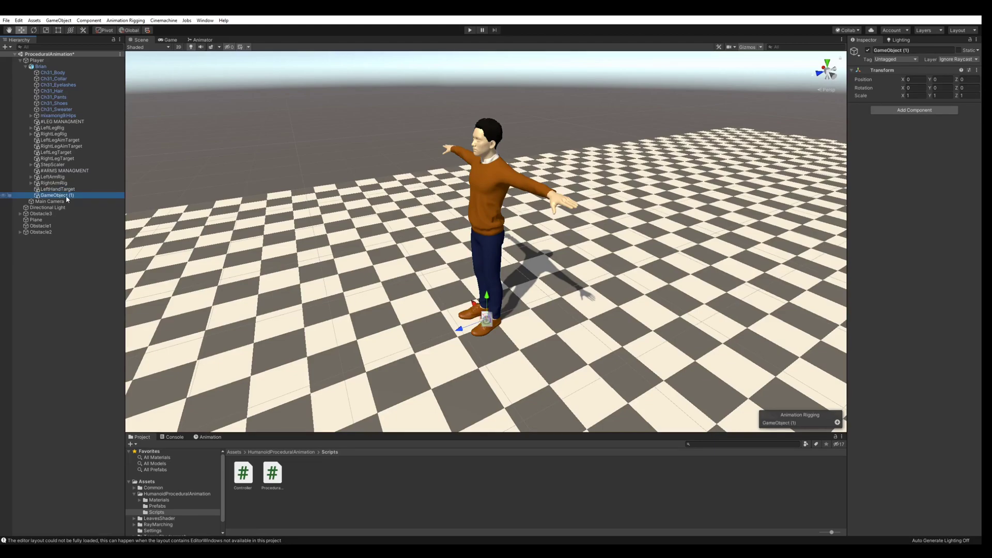
key(F2)
text(RightHandTa)
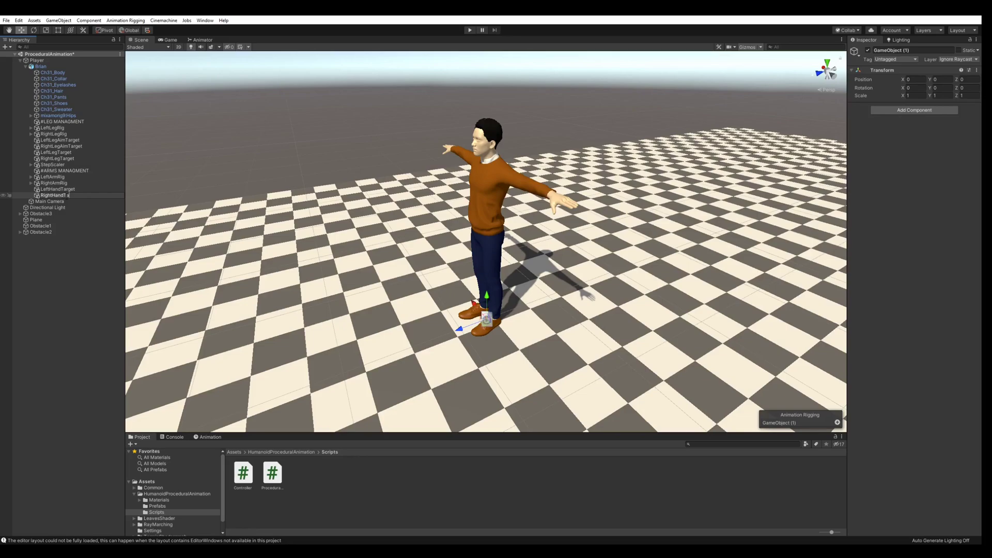
text(rget)
key(Return)
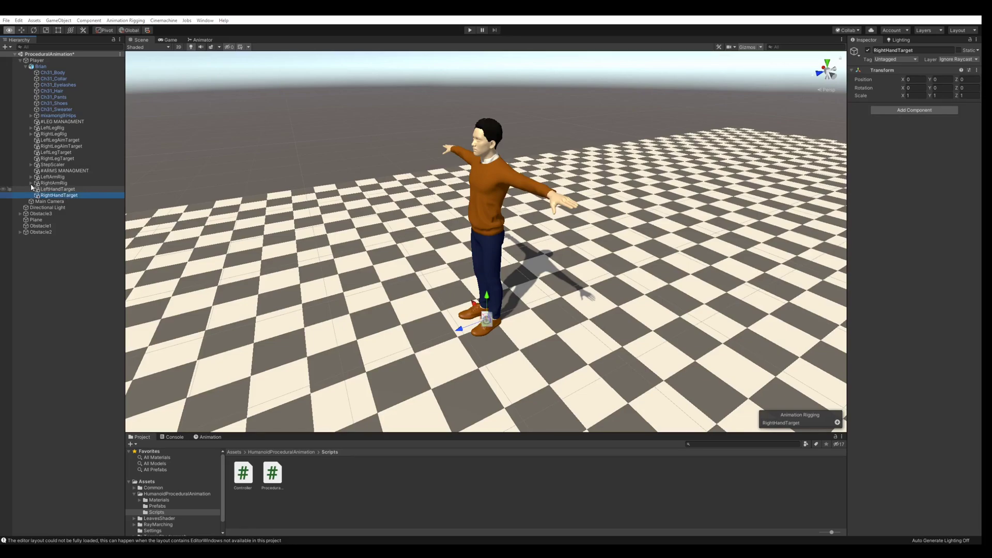
- Assign LeftHandTarget as the IK target of LeftArmConstraint and RightHandTarget as the target of RightArmConstraint
click(34, 183)
click(31, 183)
click(31, 176)
click(58, 183)
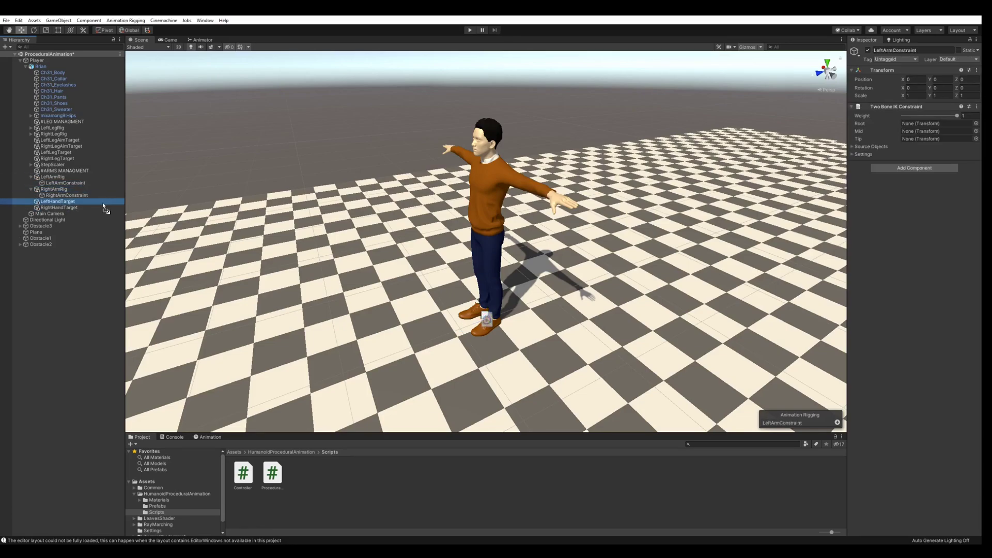
click(64, 195)
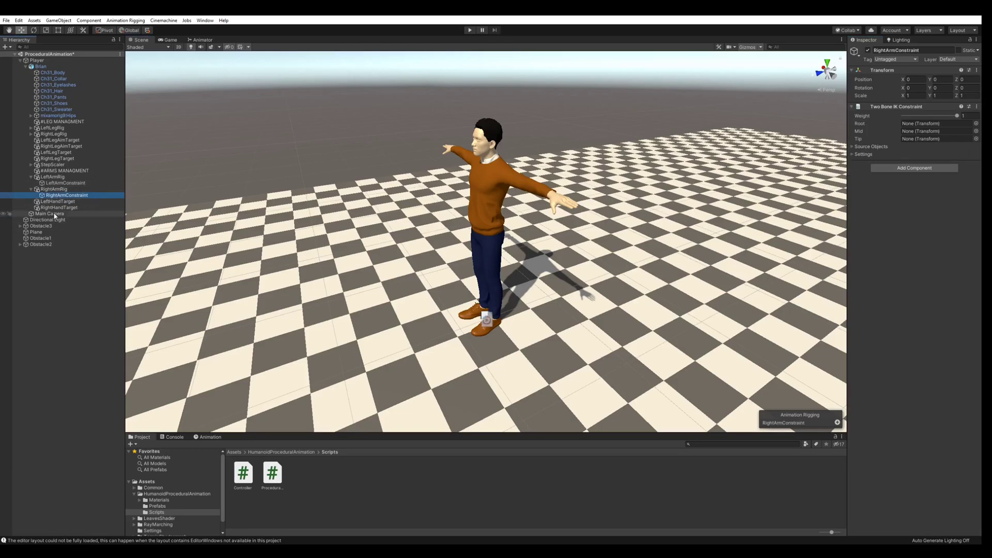
click(852, 147)
drag(59, 207, 913, 160)
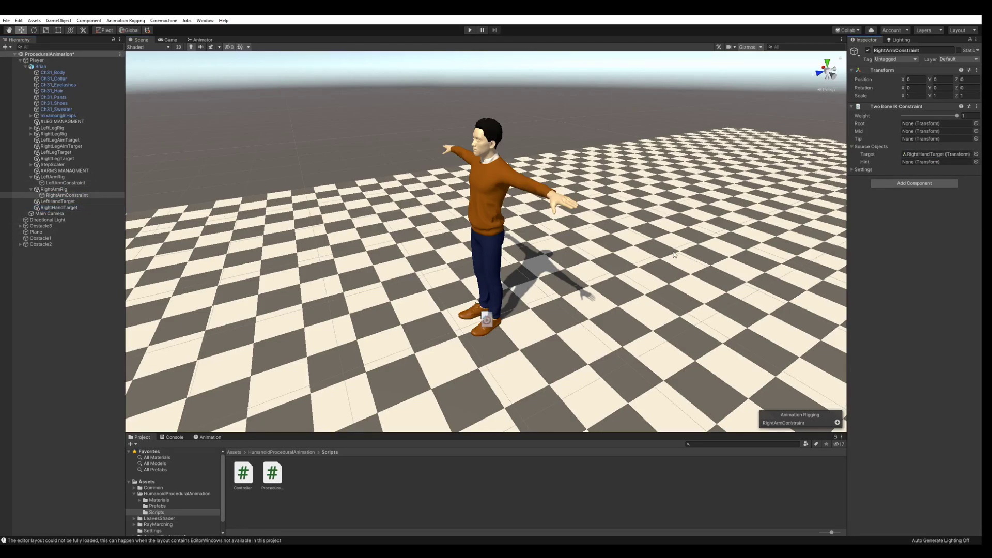
- Place LeftHandTarget at about X -0.321, Y 0.774 and RightHandTarget at about X 0.321, Y 0.716 beside the hips
alt+drag(407, 260, 517, 252)
click(47, 202)
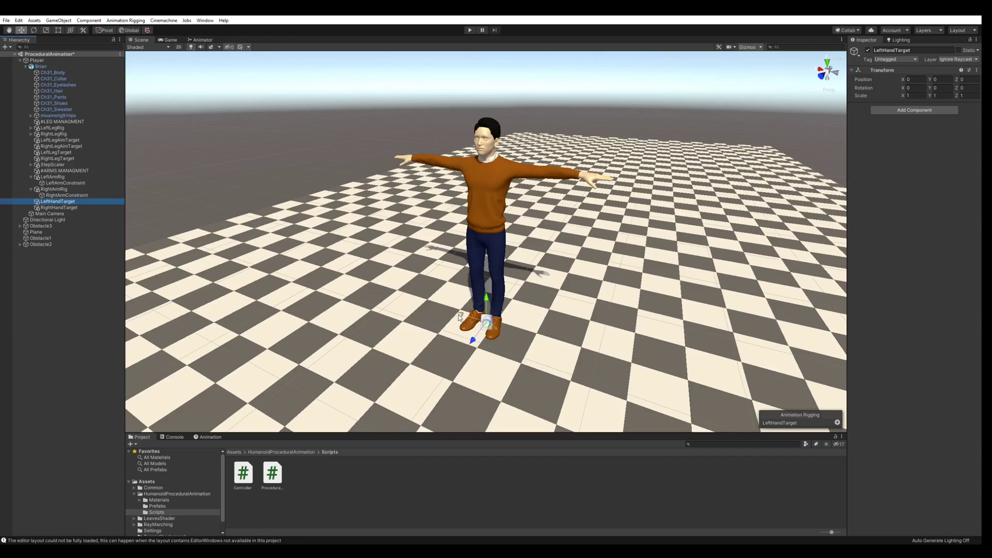
drag(462, 316, 520, 310)
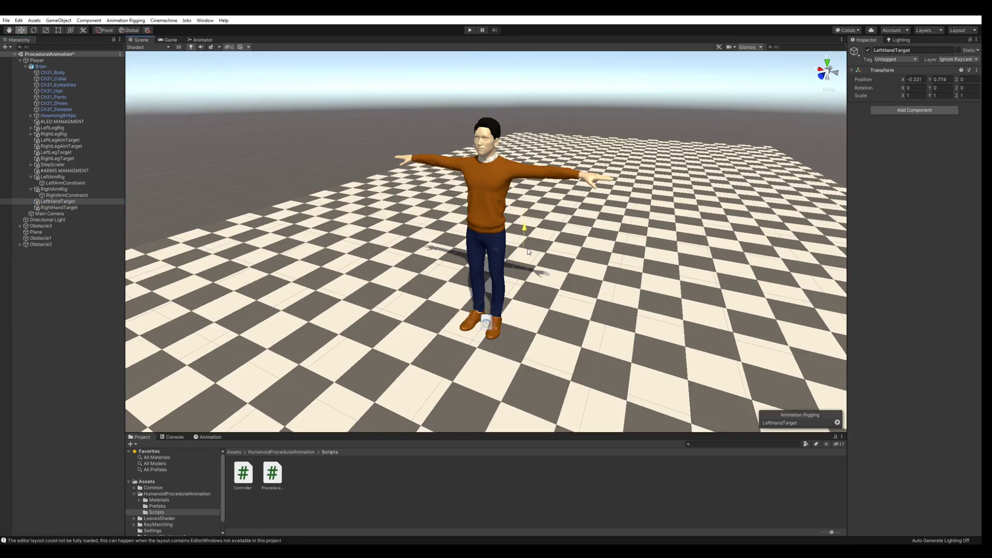
click(62, 207)
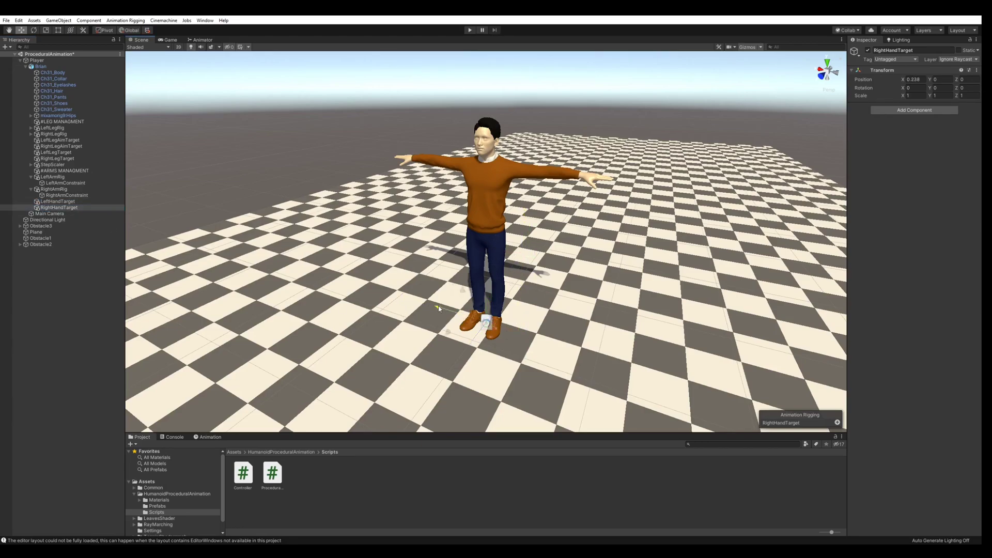
alt+drag(377, 236, 623, 189)
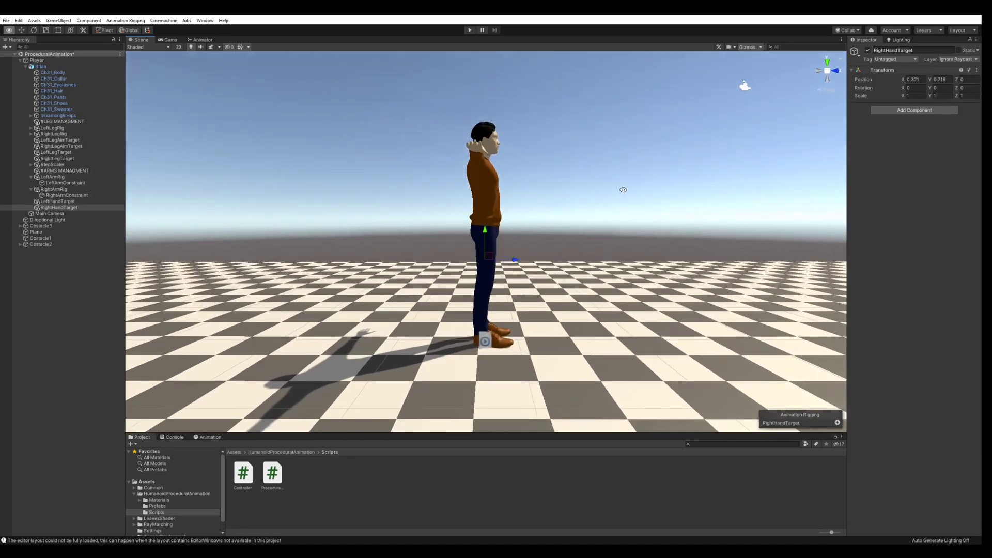
- Move LeftHandTarget in front of the character's hip to about X -0.355, Y 0.894, Z 0.215
alt+drag(612, 230, 150, 241)
click(51, 202)
alt+drag(563, 276, 525, 252)
drag(456, 249, 438, 239)
drag(458, 226, 459, 212)
alt+drag(496, 243, 556, 283)
- Assign the mixamorig9 LeftArm, LeftForeArm and LeftHand bones as Root, Mid and Tip of LeftArmConstraint
click(64, 183)
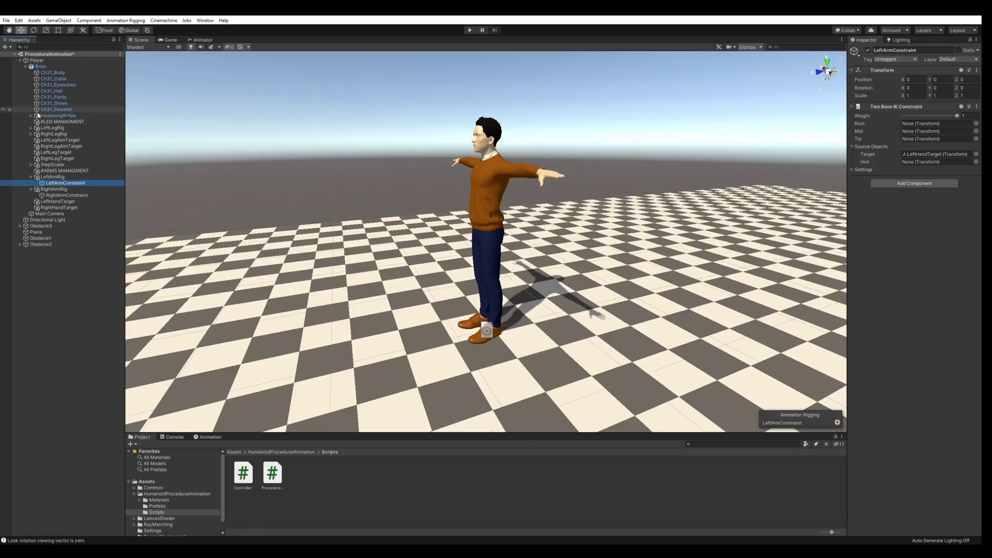
click(31, 116)
click(36, 135)
click(41, 140)
click(47, 146)
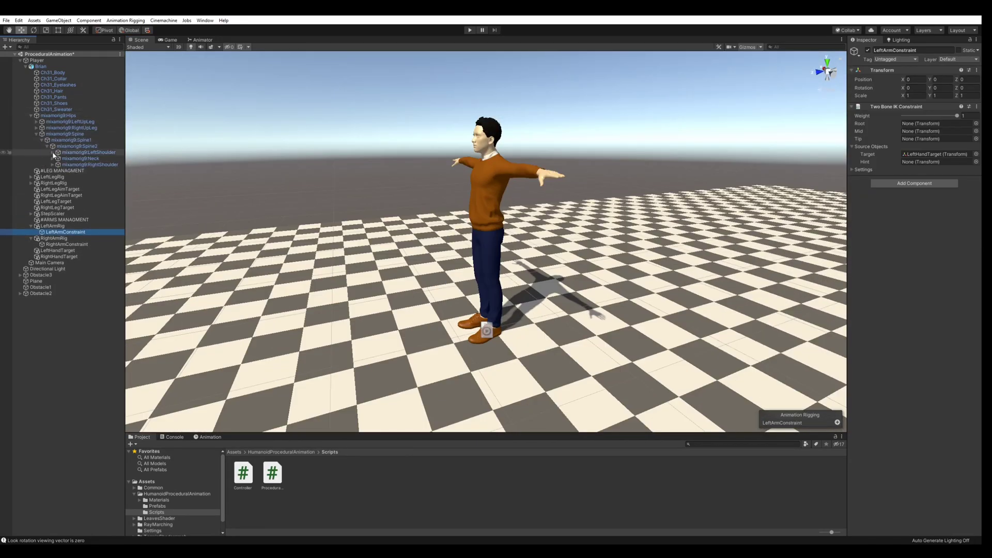
click(52, 152)
click(57, 159)
click(68, 165)
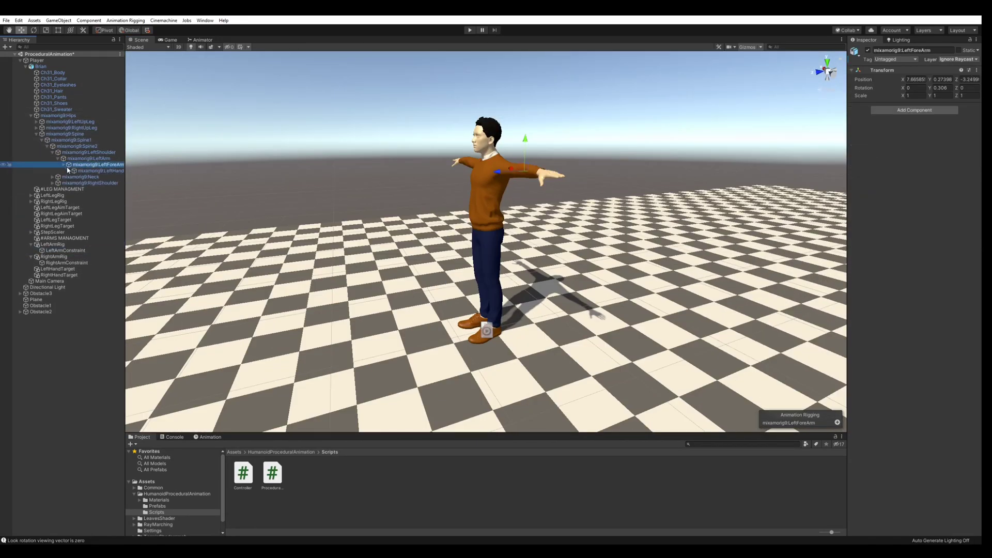
click(66, 250)
drag(90, 171, 925, 132)
drag(88, 158, 930, 126)
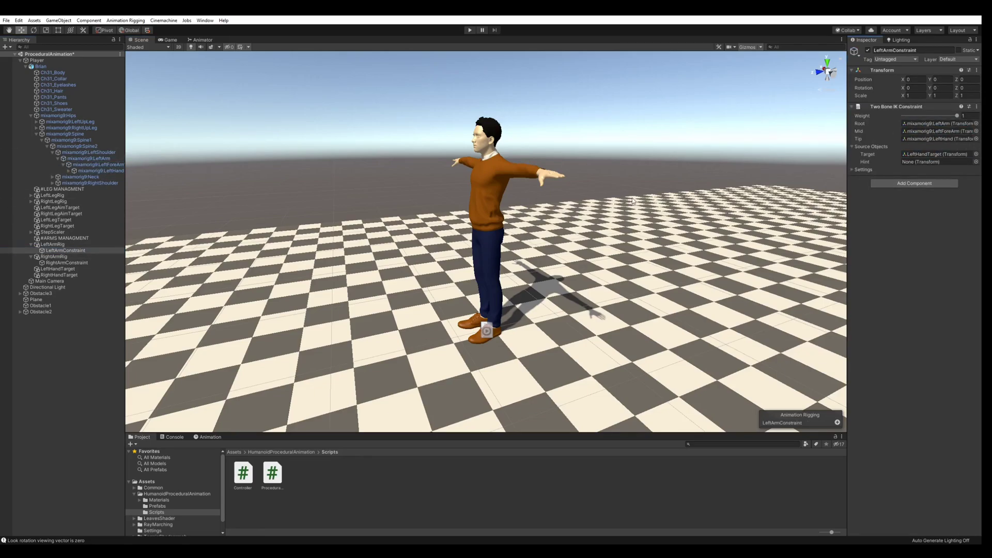
- Assign the mixamorig9 RightArm, RightForeArm and RightHand bones as Root, Mid and Tip of RightArmConstraint
click(66, 263)
click(53, 183)
click(58, 189)
click(63, 195)
drag(98, 201, 926, 132)
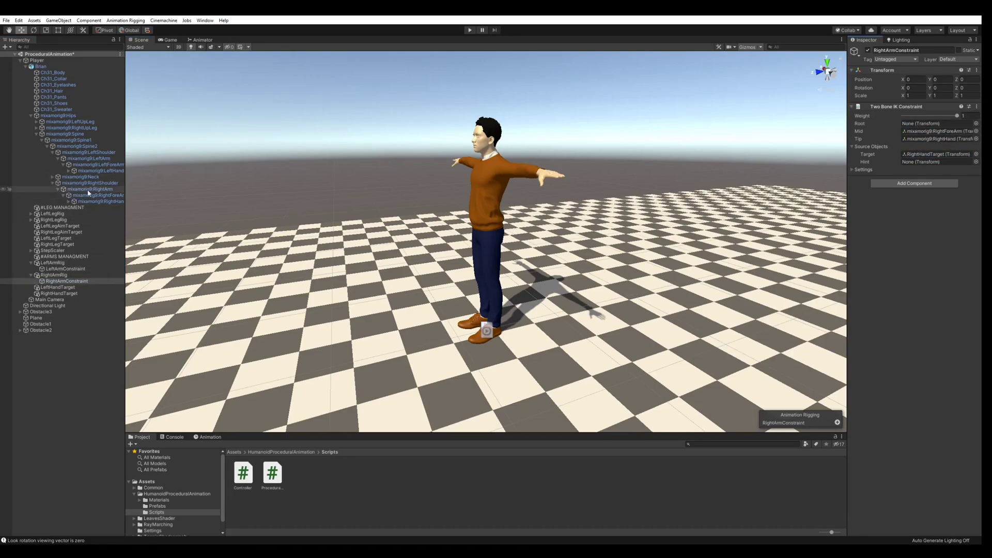
drag(89, 193, 930, 124)
- Run the scene and test the left arm by raising LeftHandTarget to about Y 1.212 and rotating it about 89.5, -5.57, 0.11
click(470, 30)
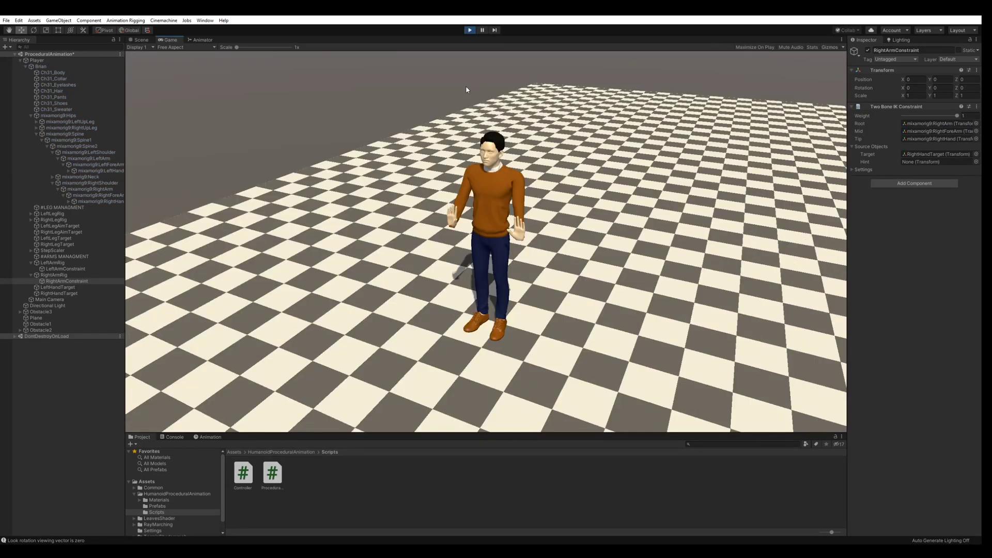
click(141, 40)
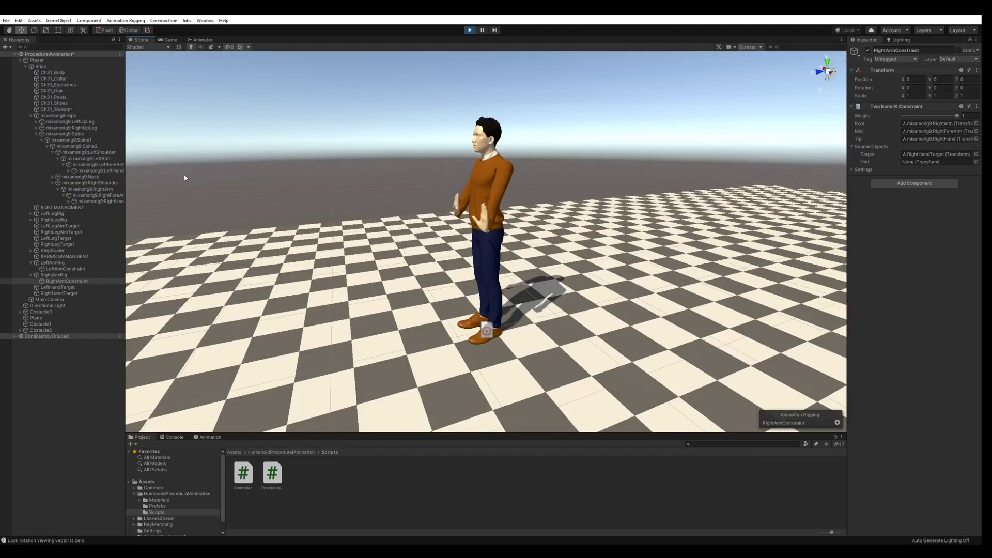
click(64, 288)
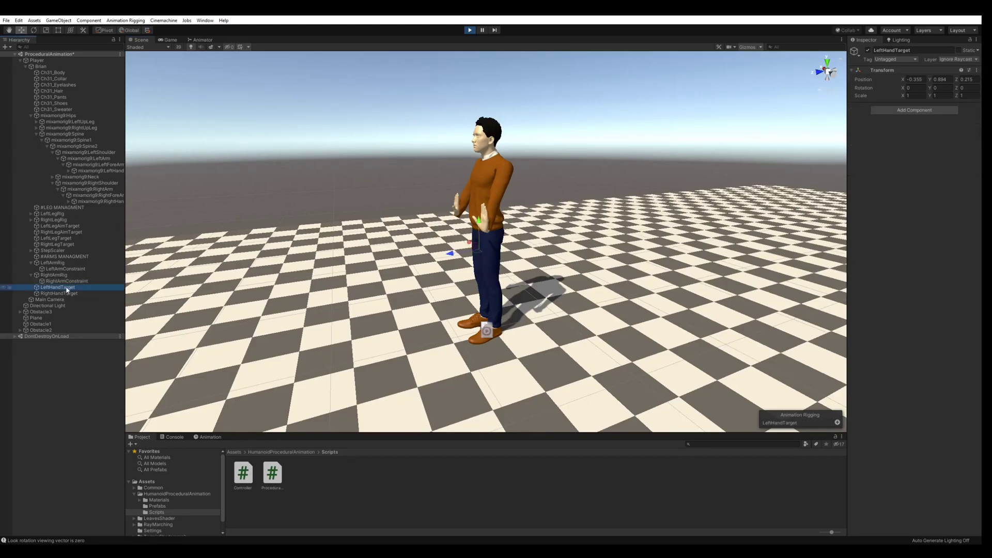
drag(479, 222, 490, 186)
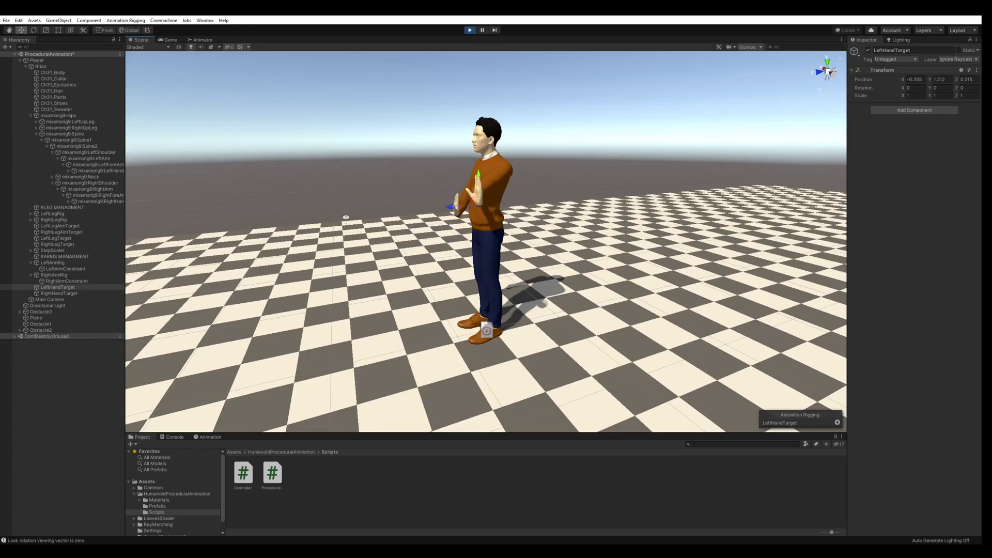
alt+drag(346, 217, 478, 207)
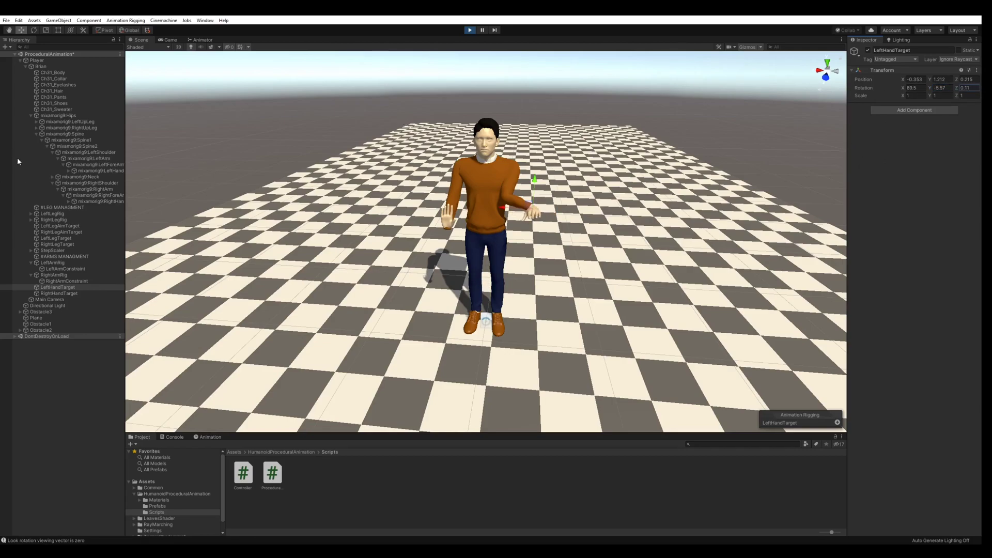
- Test the arm rigs in the running scene by raising RightHandTarget to about Y 1.313, and move both hand targets together
click(56, 294)
drag(439, 235, 846, 168)
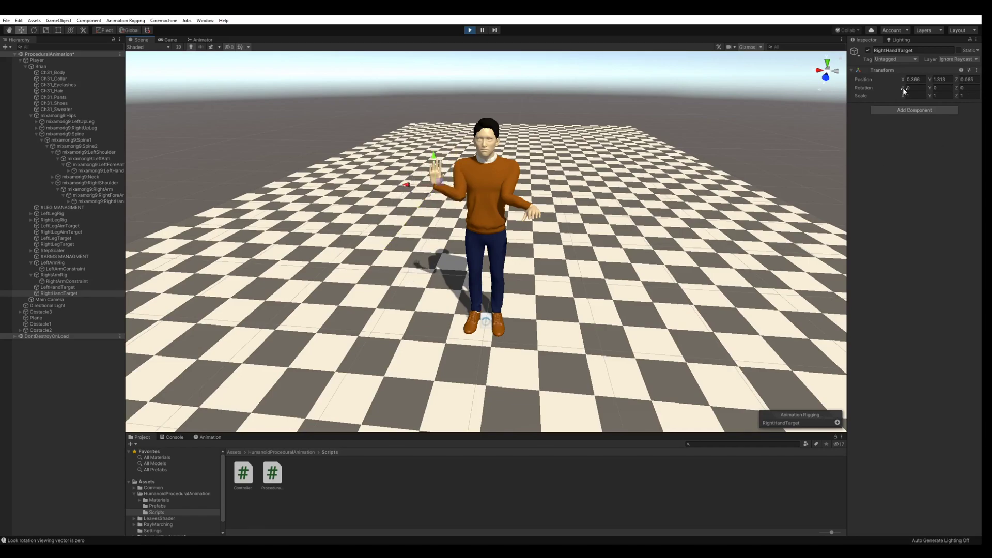
click(468, 31)
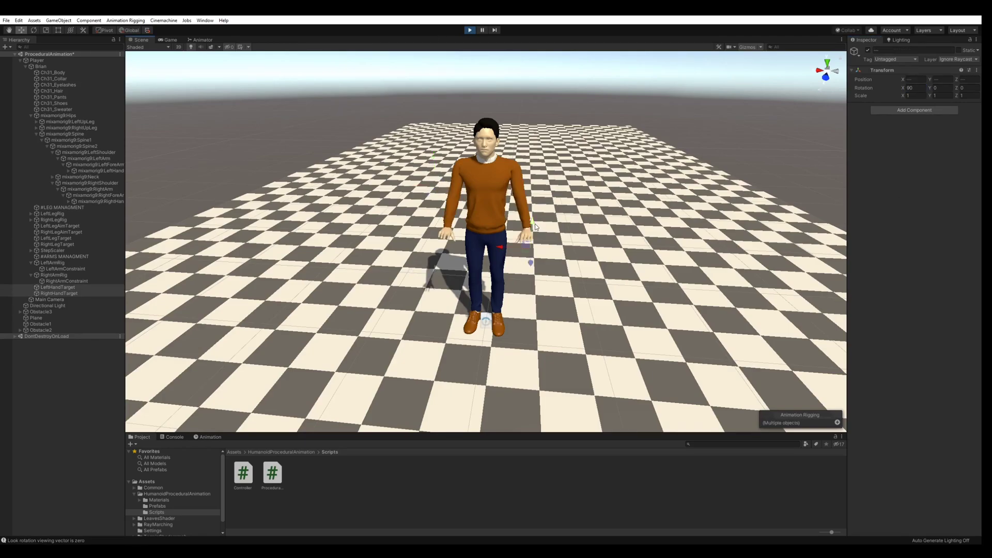
drag(535, 222, 470, 213)
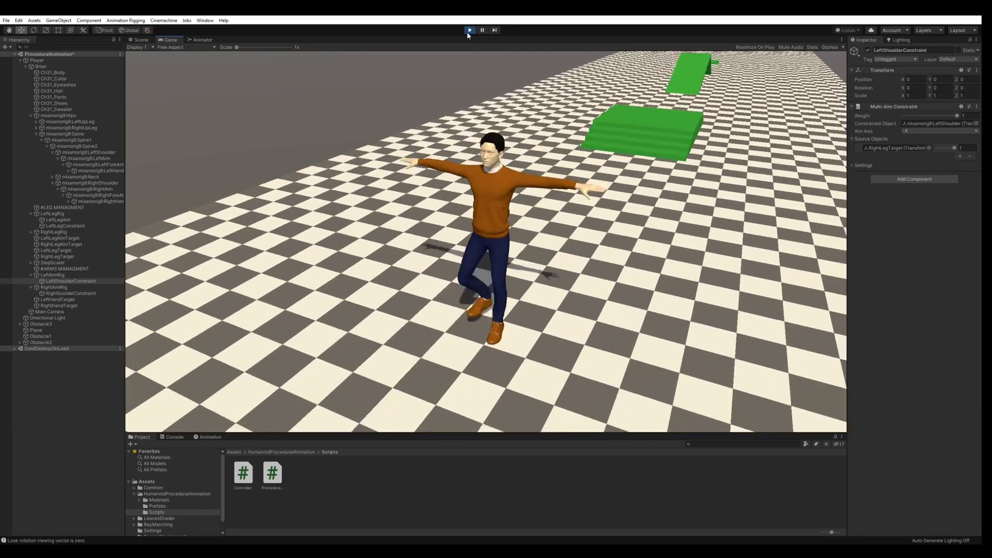
- Stop the scene and review the Multi-Aim Constraint settings of LeftArmConstraint and RightArmConstraint
click(470, 30)
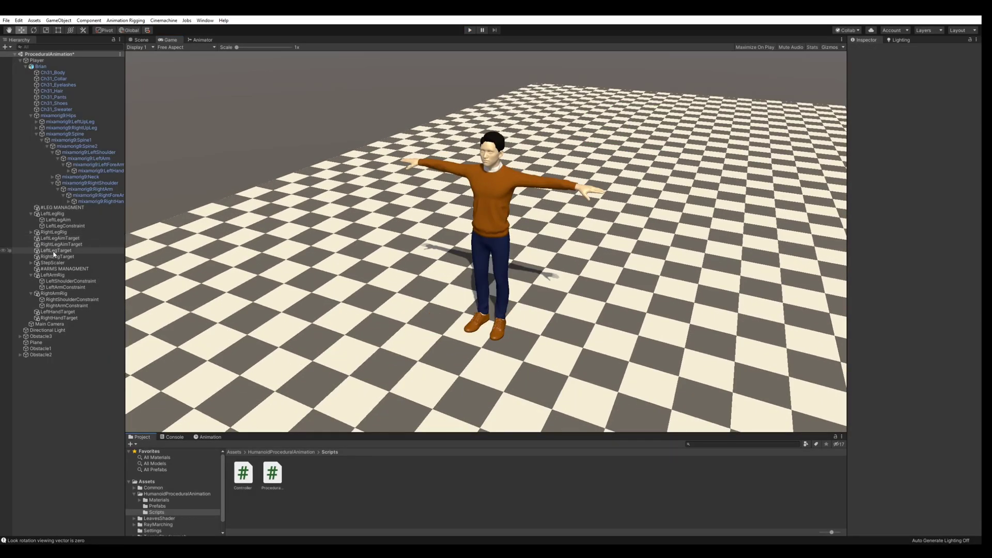
click(82, 287)
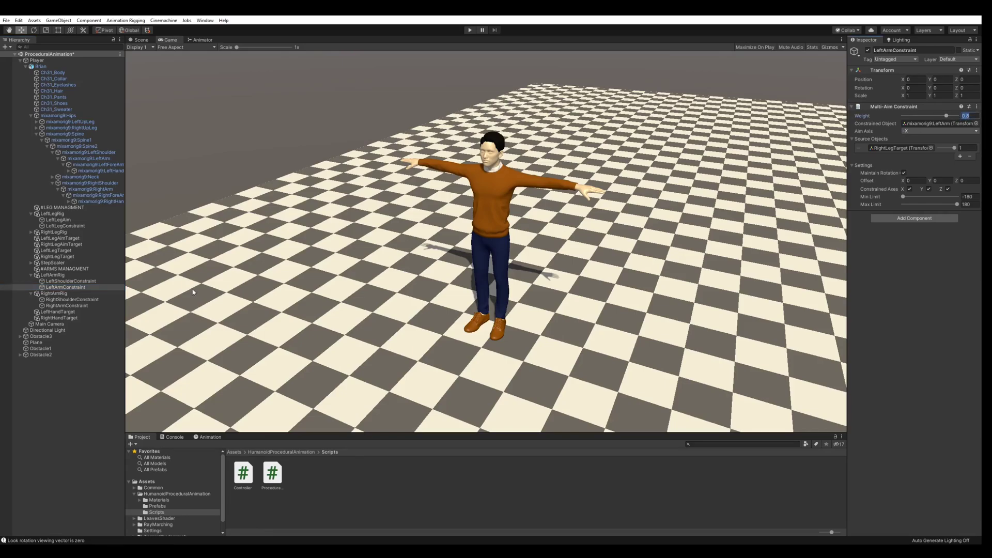
click(66, 306)
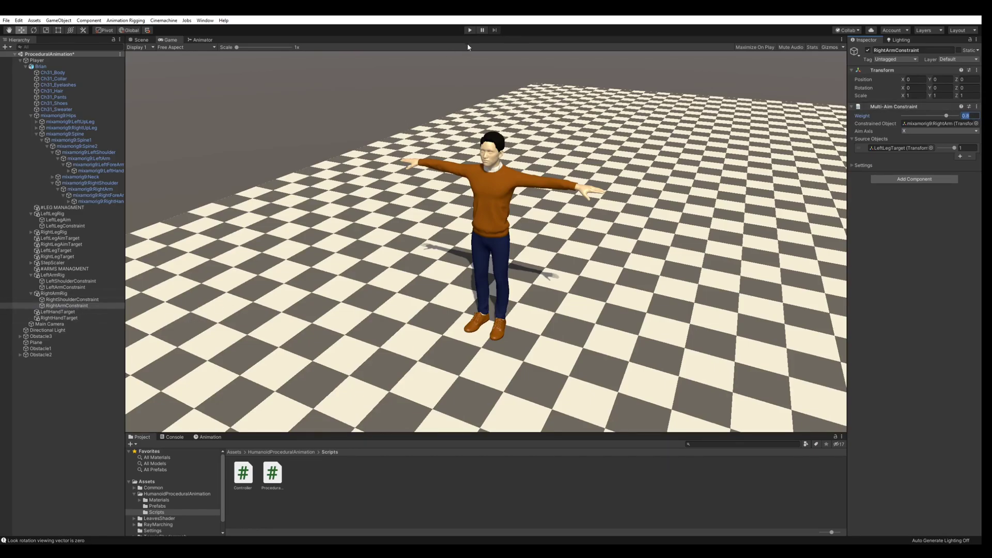
- Run the scene and walk the character forward over the green obstacles to test the arm motion
click(469, 30)
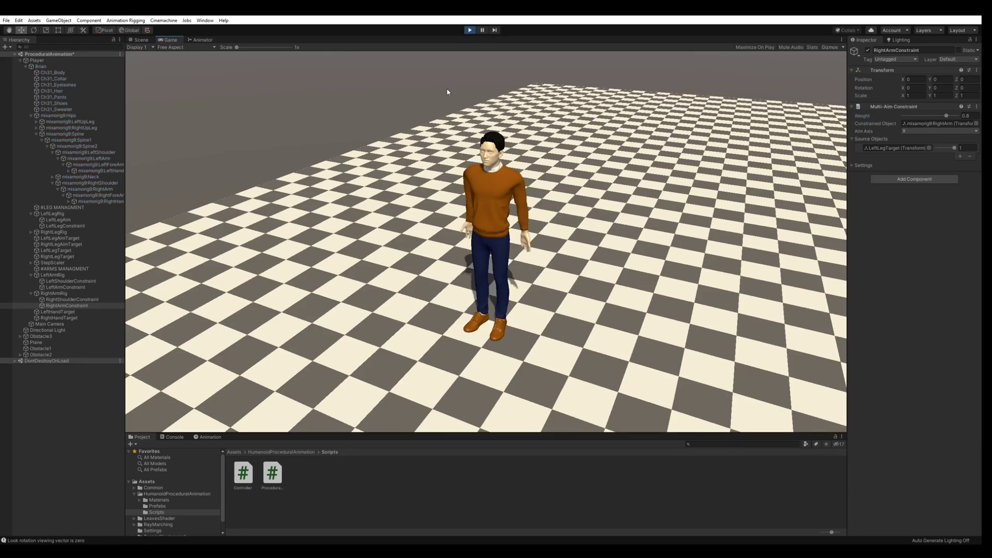
key(w)
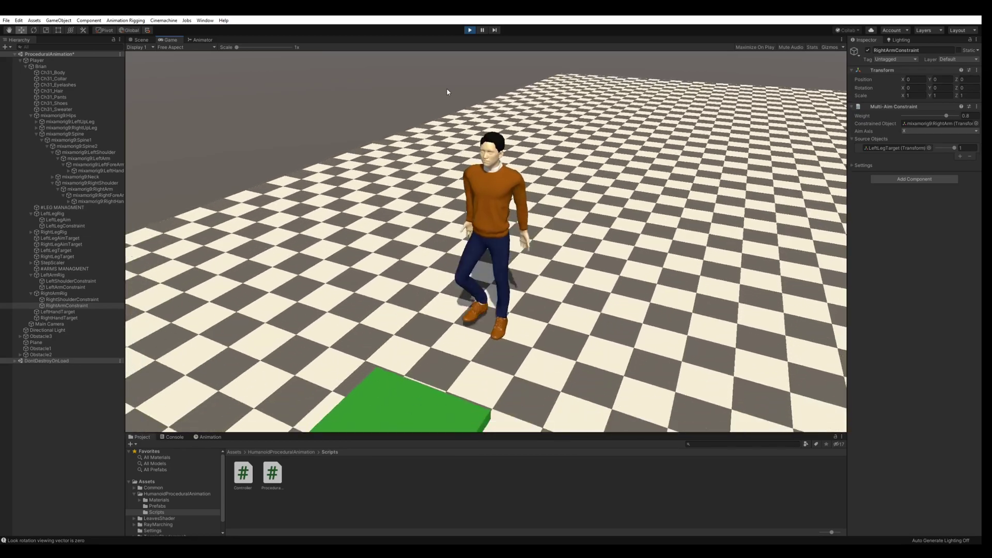
key(w)
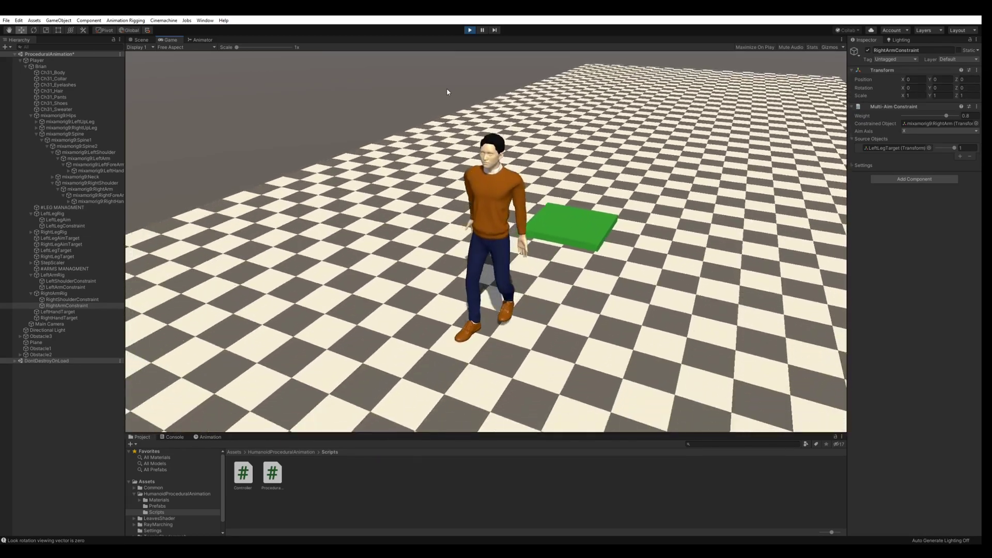
key(w)
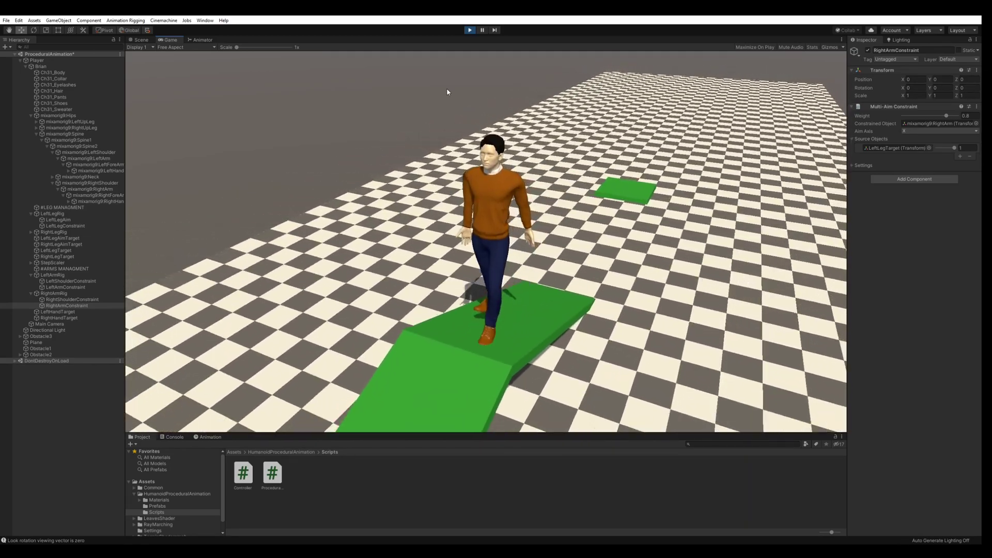
key(w)
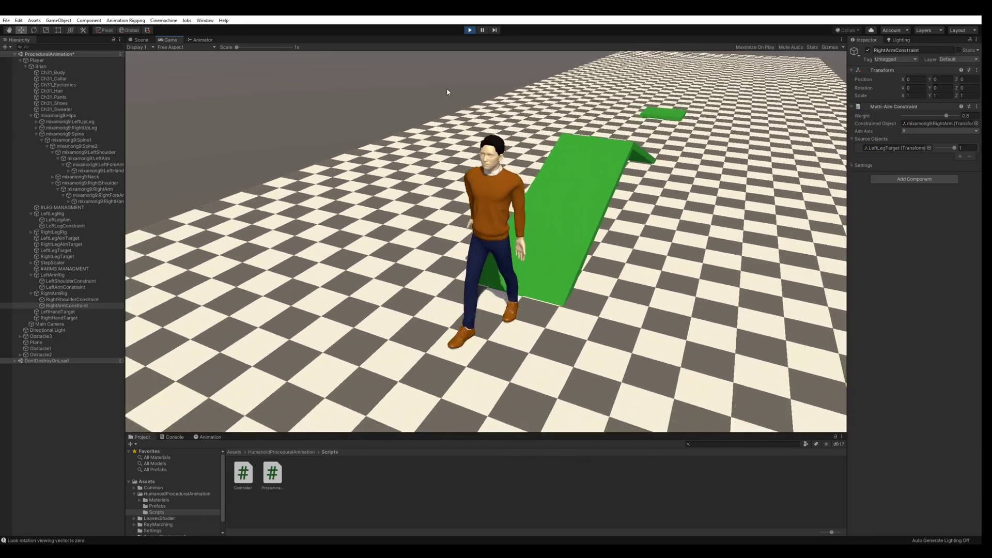
key(w)
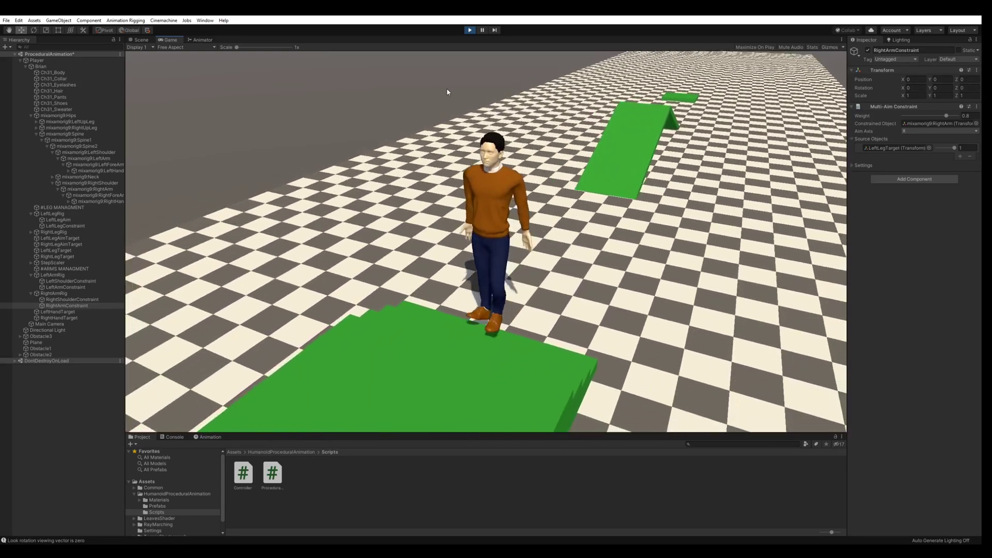
key(w)
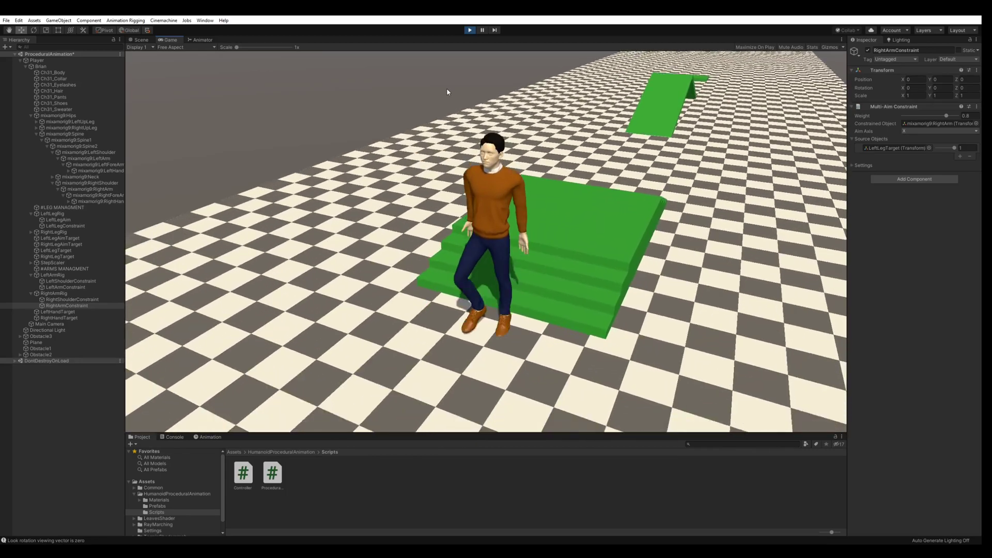
- Adjust RightArmConstraint's Y offset, set LeftArmConstraint's Y offset to -90, and walk the character to test them
click(863, 166)
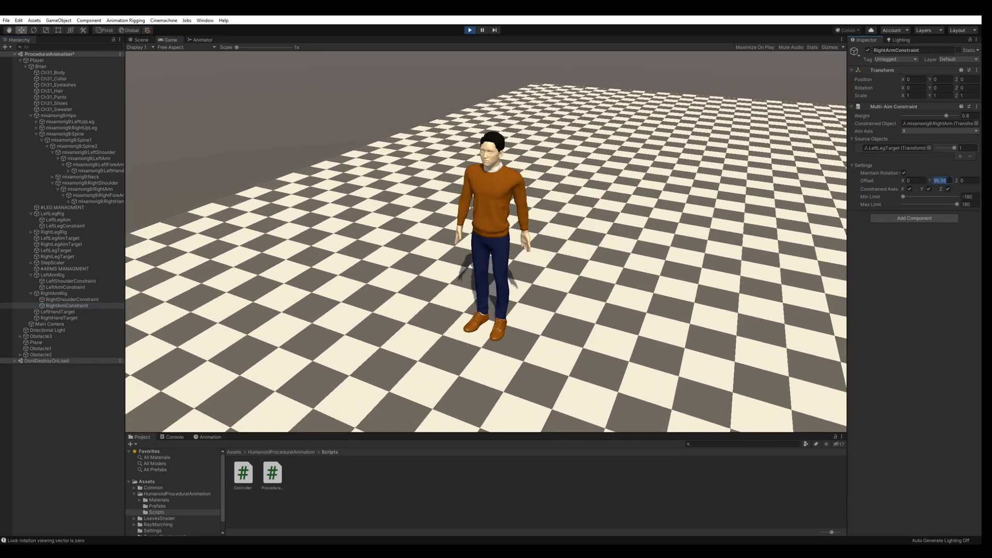
click(44, 288)
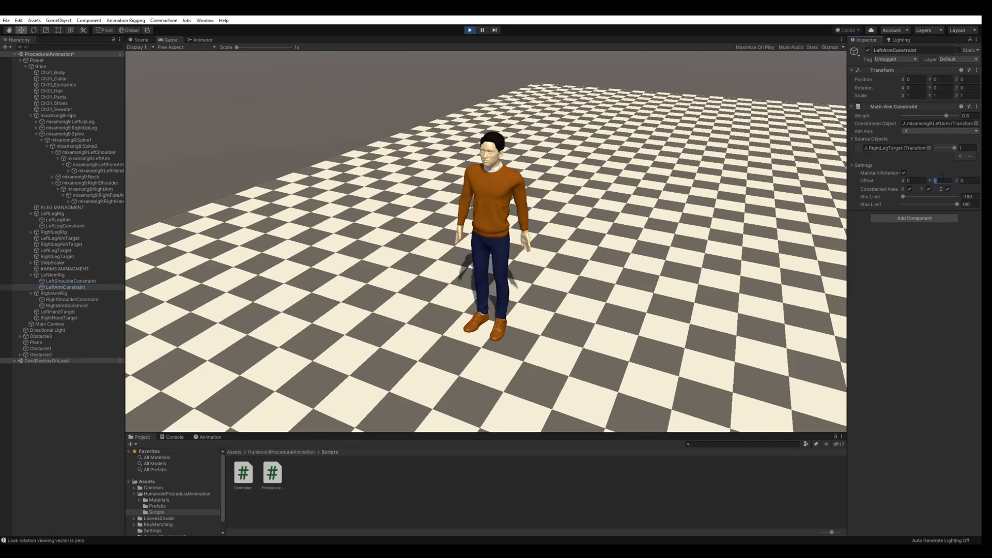
click(454, 194)
key(w)
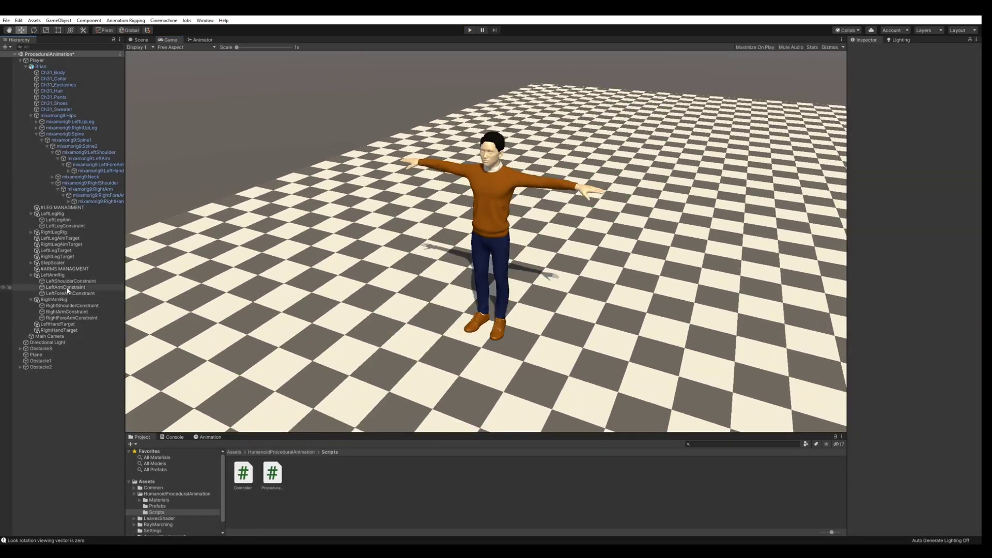
- Review the weight and the X and Y offsets of LeftForeArmConstraint and RightForeArmConstraint, and run the scene
click(68, 293)
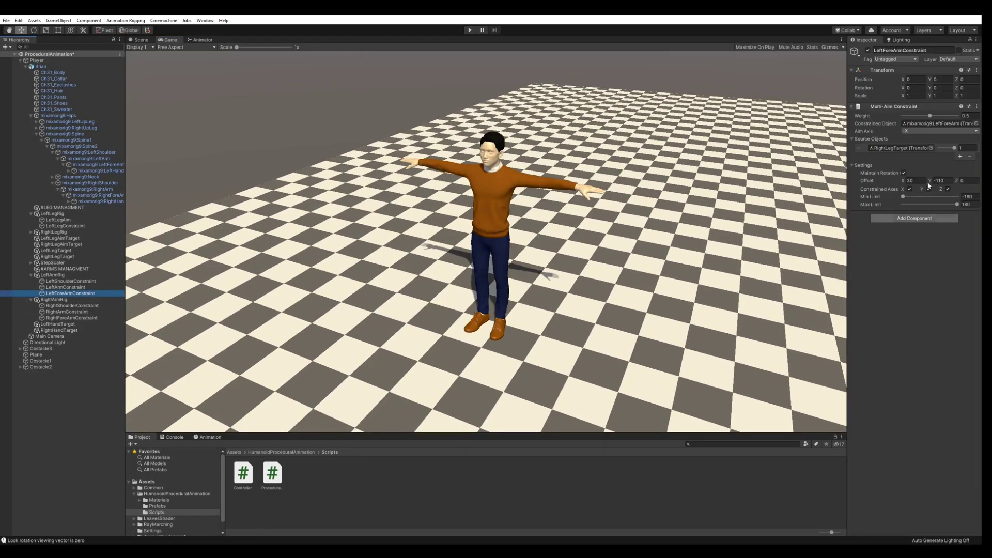
click(929, 188)
click(961, 116)
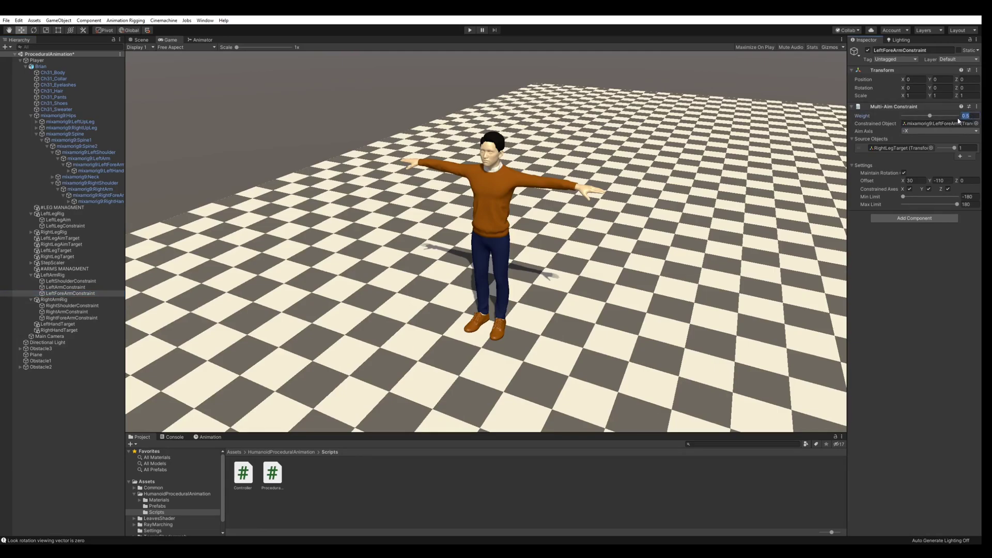
click(72, 317)
click(976, 116)
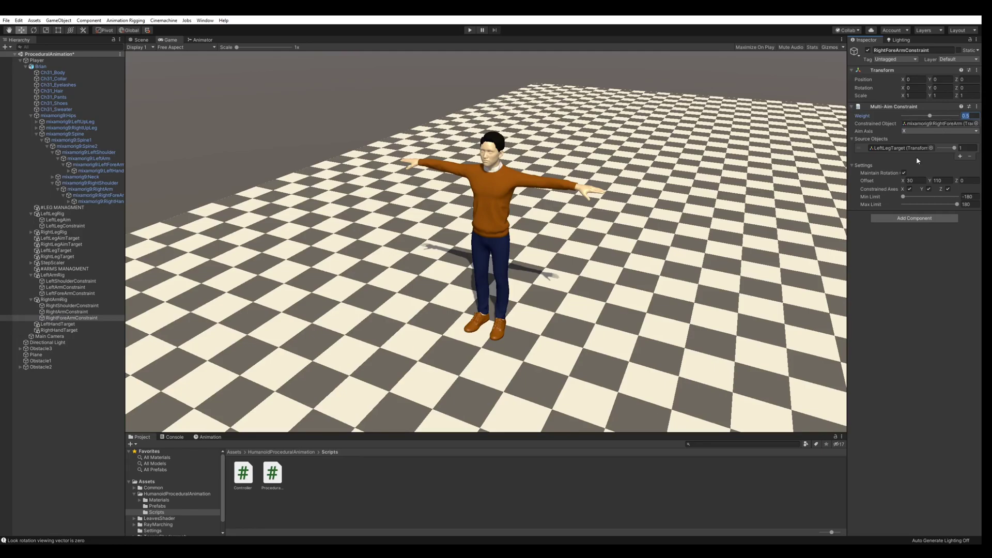
click(910, 181)
click(937, 180)
click(468, 31)
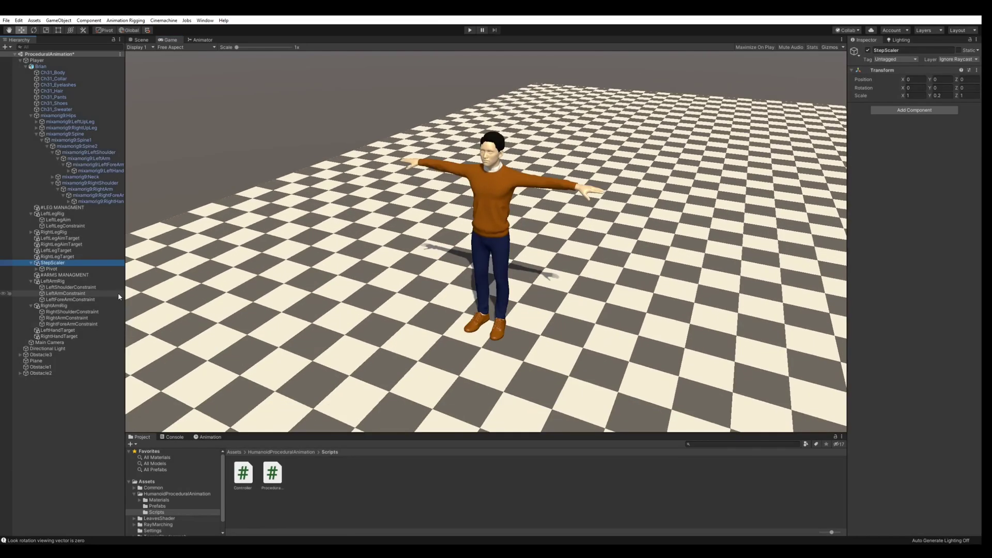
- Add a Sphere as a child of StepScaler and apply the Ellipse material to it
right_click(49, 263)
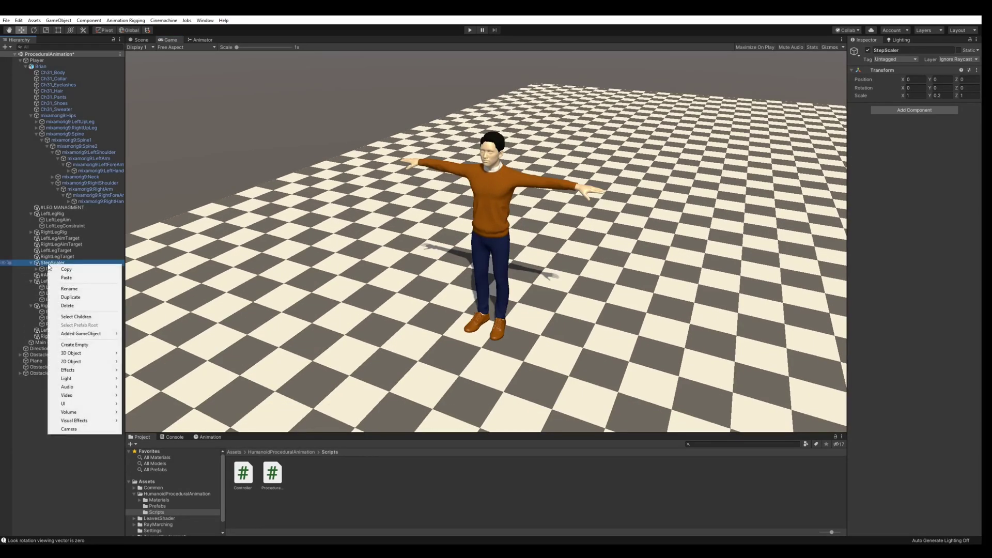
mouse_move(83, 352)
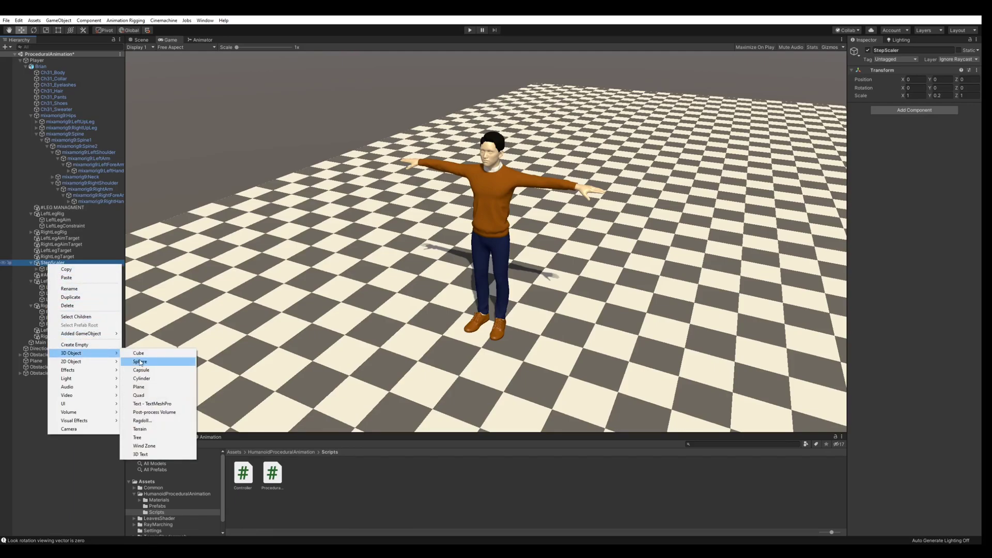
click(140, 362)
click(159, 500)
click(302, 472)
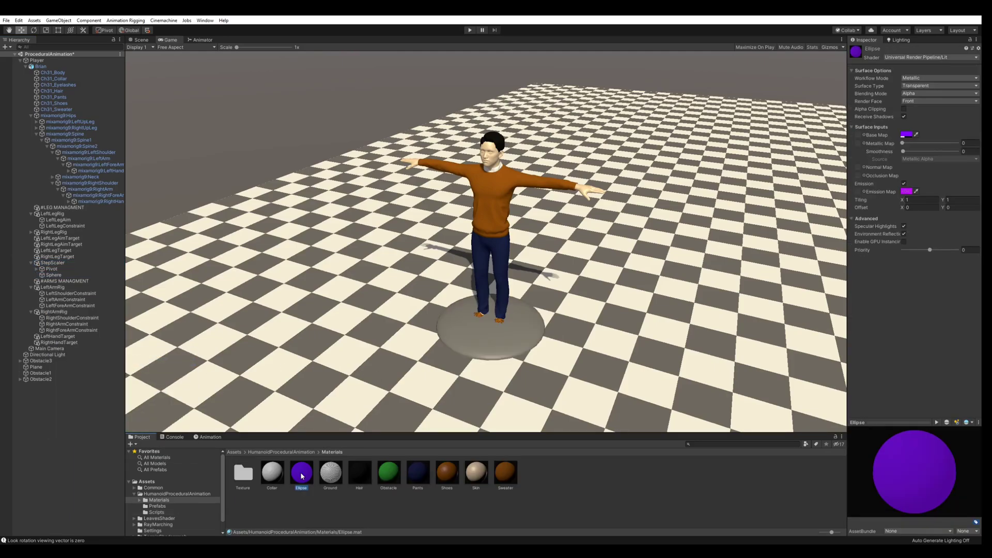
drag(302, 476, 59, 277)
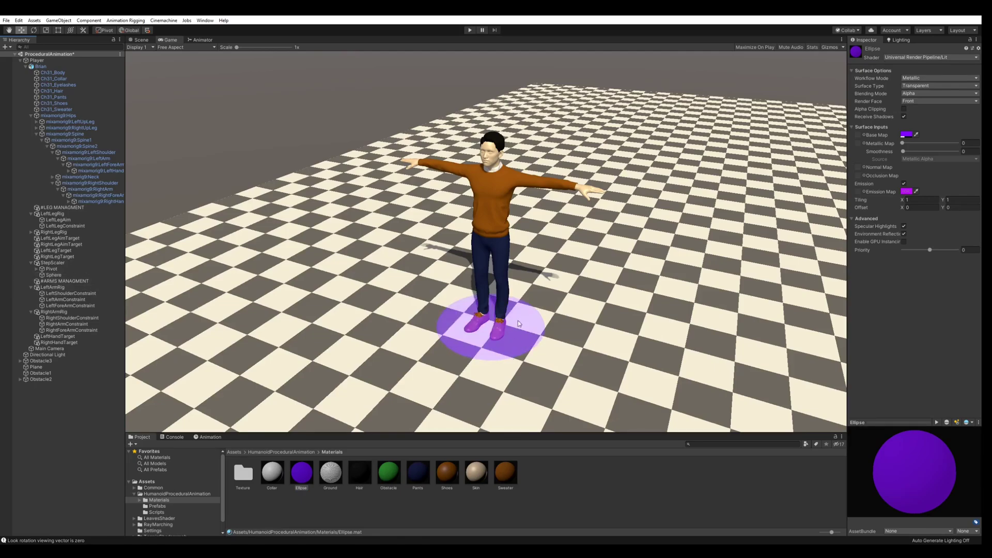
- Raise the alpha of the Ellipse material's base map color to about 156
click(909, 135)
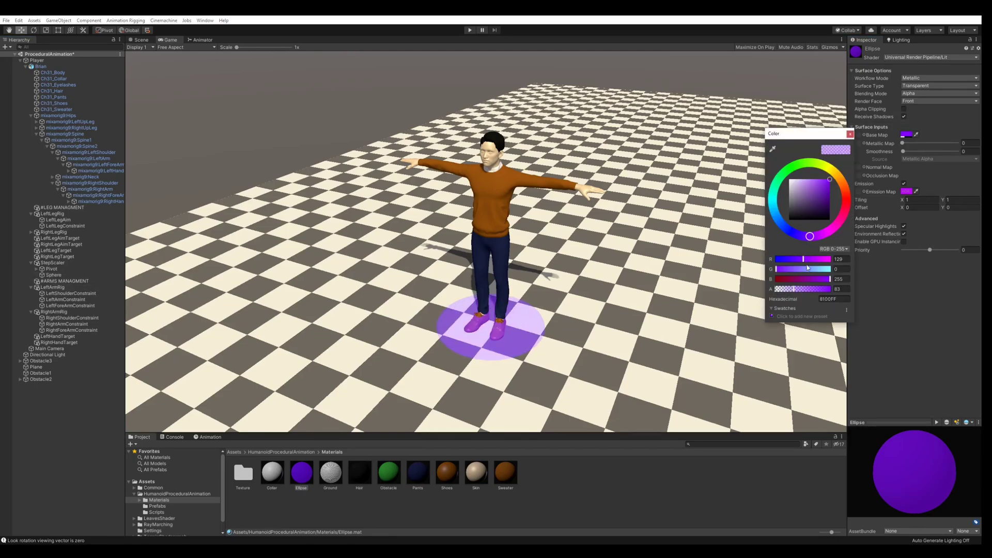
drag(804, 292, 810, 290)
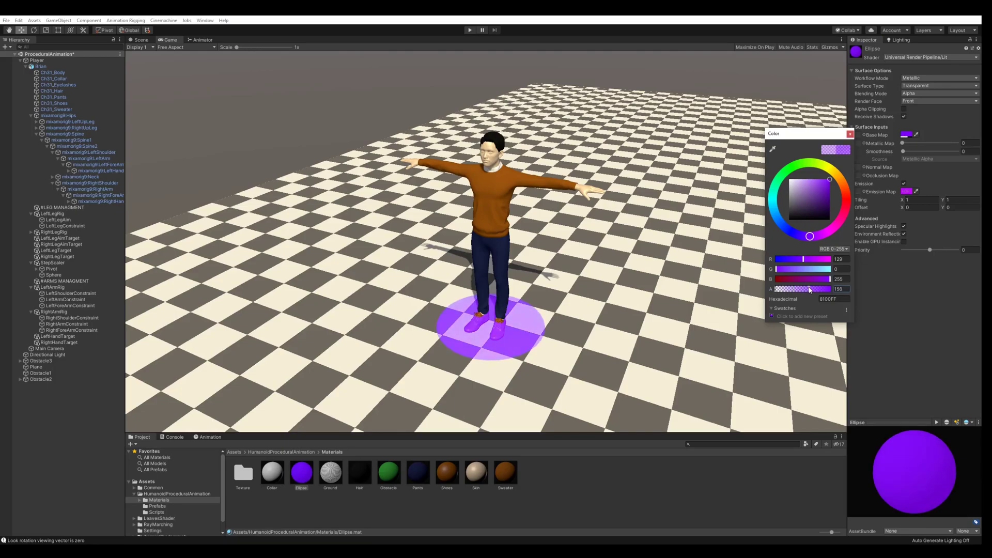
click(851, 135)
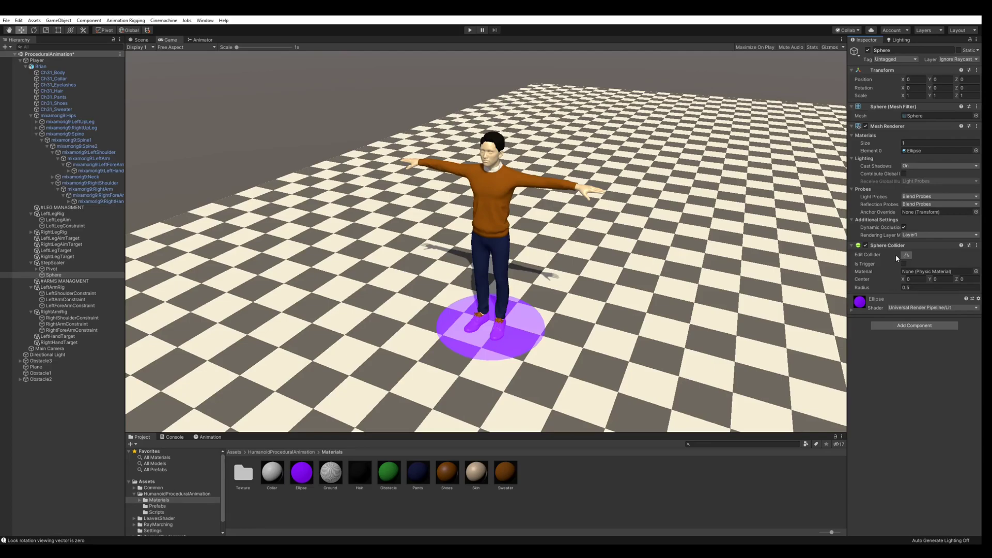
- Remove the Sphere Collider component from the Sphere and run the scene
right_click(911, 247)
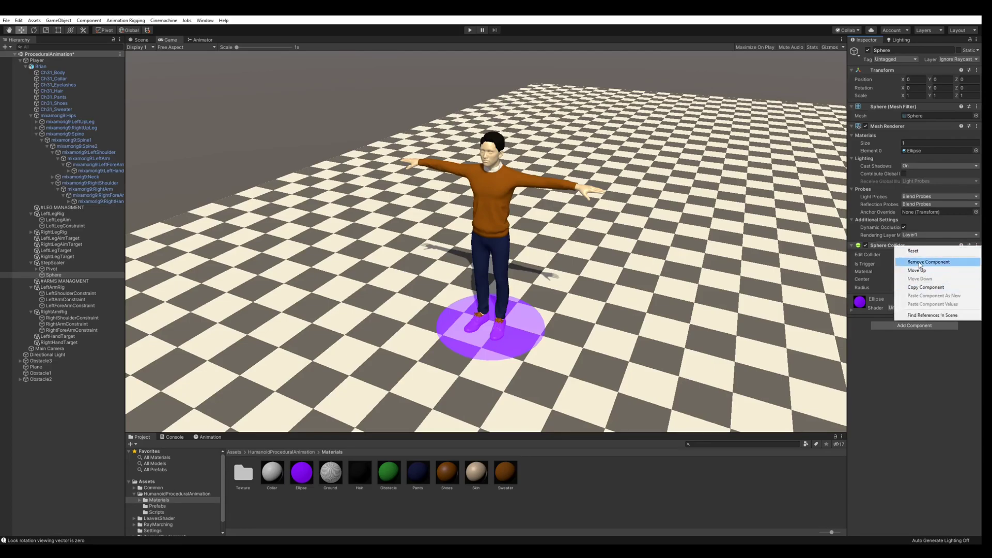
click(920, 262)
click(470, 30)
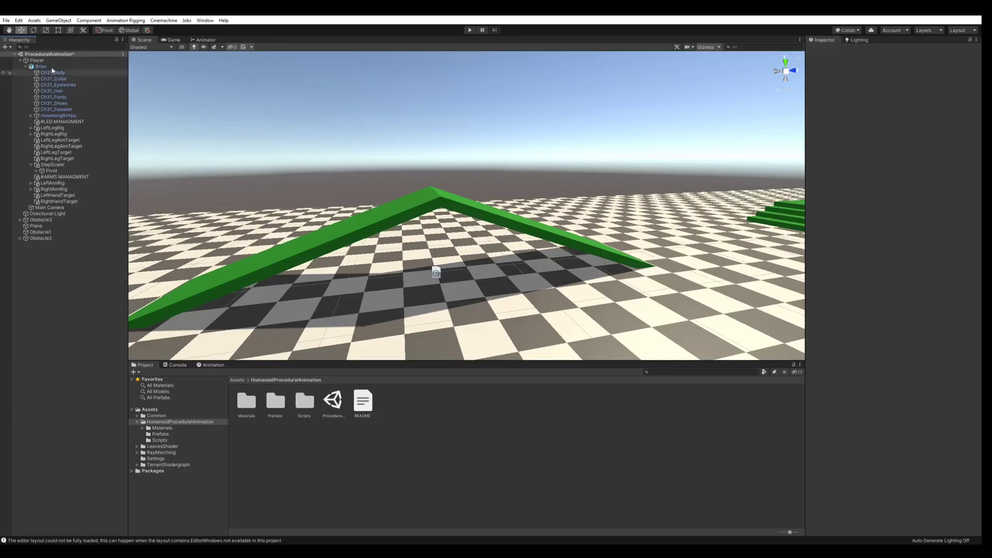
- Add a Cylinder as a child of StepScaler and set its Z rotation to 90
double_click(46, 67)
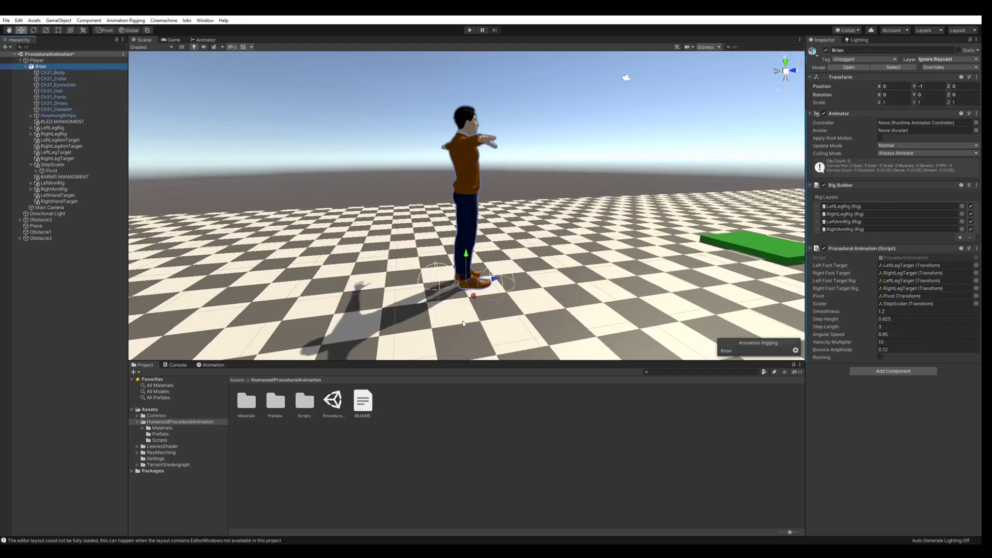
alt+drag(464, 324, 83, 334)
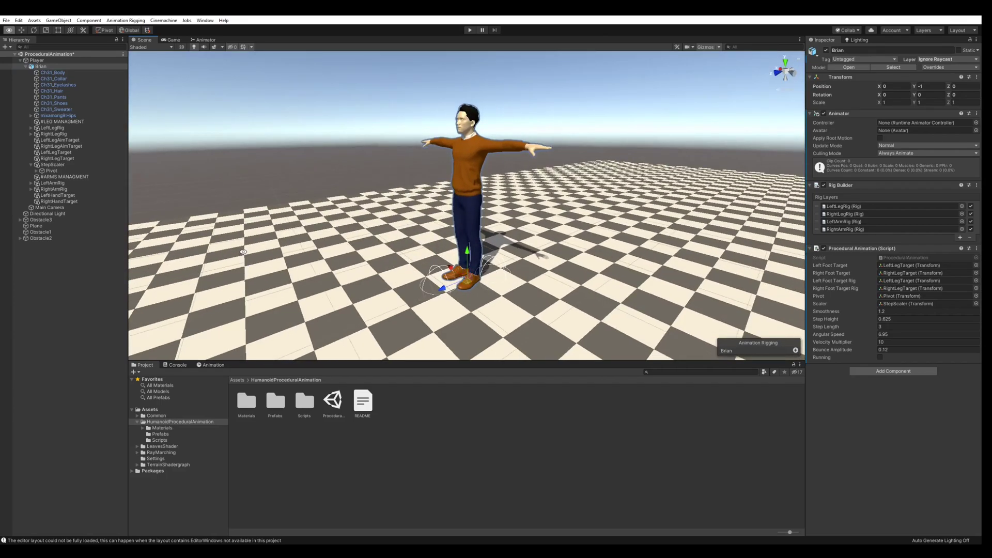
click(50, 165)
right_click(57, 164)
mouse_move(91, 252)
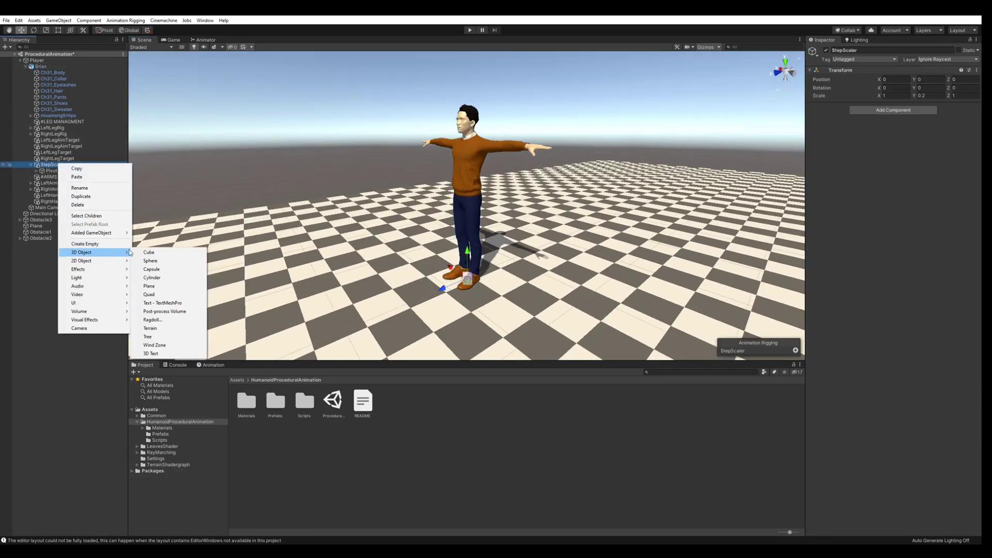
click(158, 278)
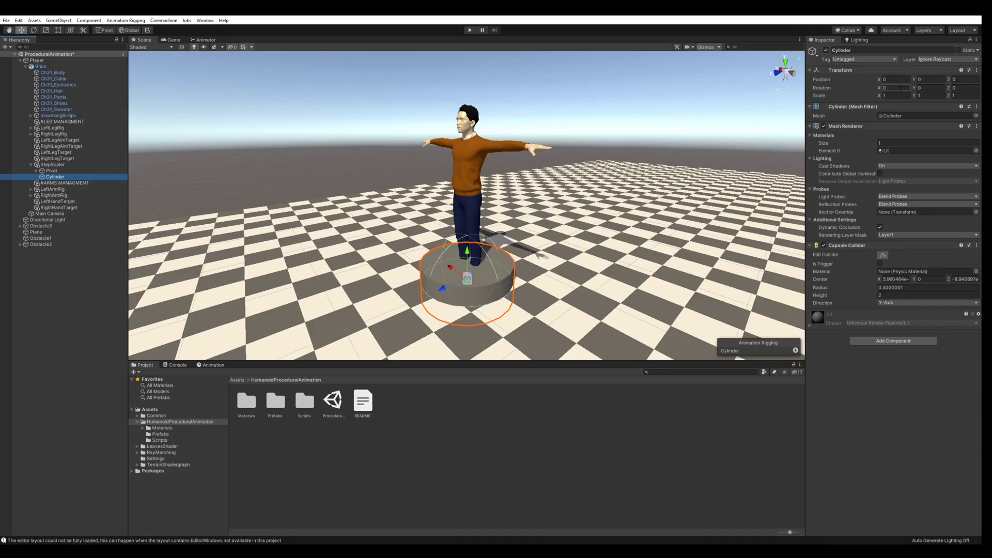
click(963, 88)
text(90)
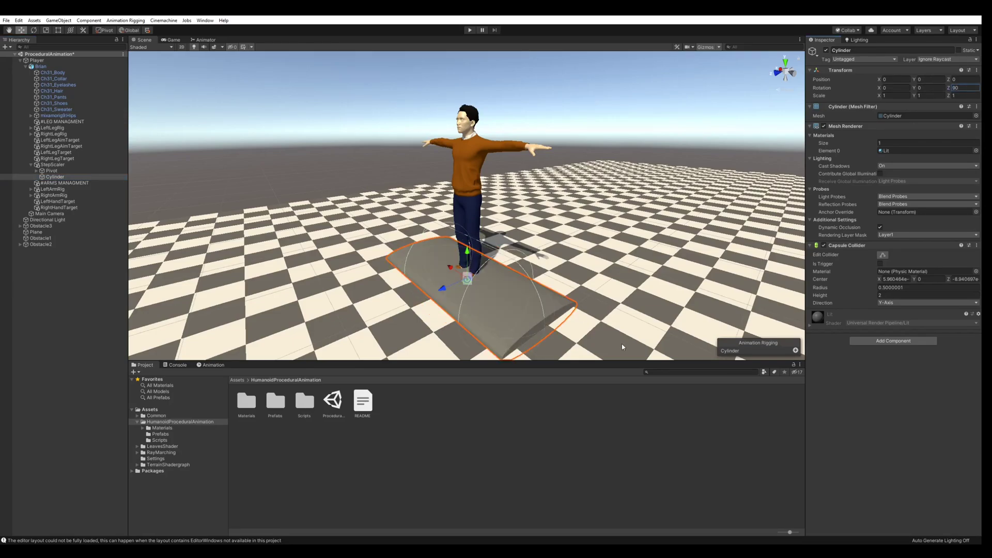
- Flatten the Cylinder under StepScaler by setting its X scale to 1 and Y scale to 0.1
click(58, 165)
alt+drag(522, 297, 492, 263)
click(55, 176)
click(888, 97)
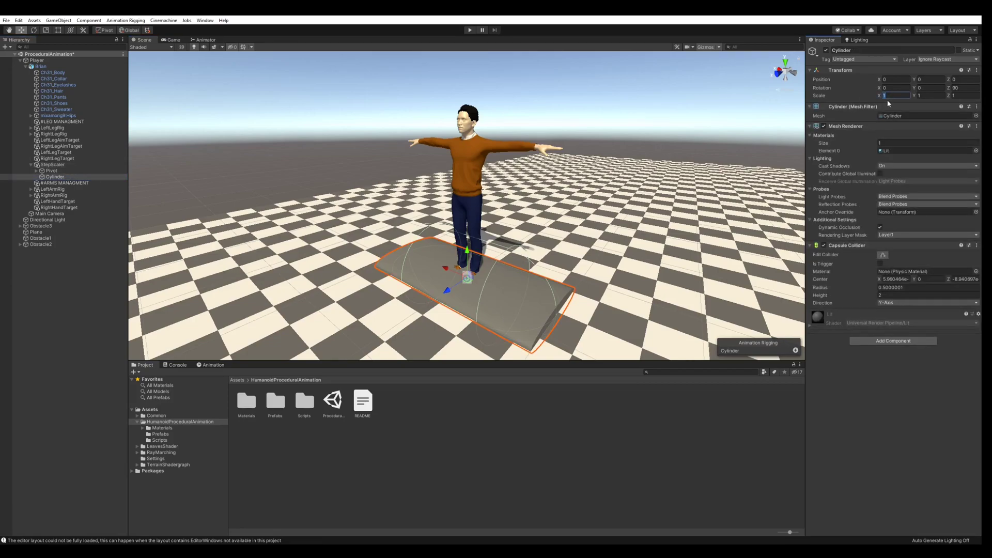
text(0.1)
text(1)
key(Tab)
text(0.1)
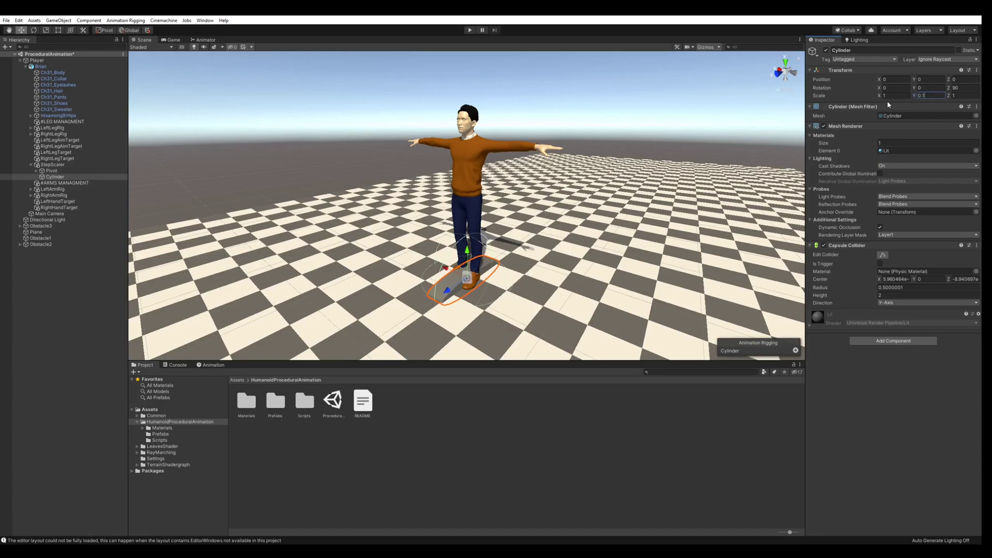
- Assign the Ellipse material to the Cylinder and remove its Capsule Collider component
scroll(312, 228, up, 4)
alt+drag(311, 228, 594, 330)
click(976, 150)
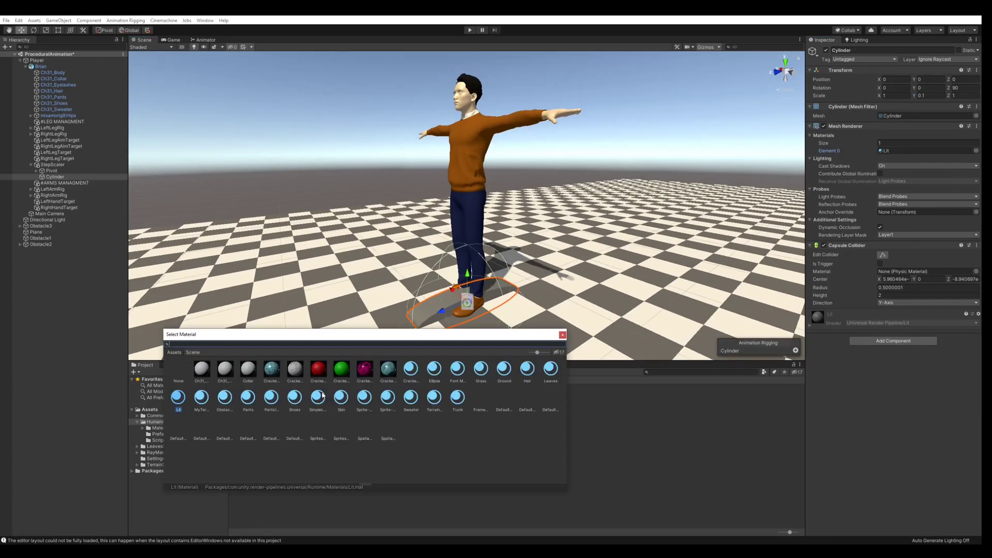
double_click(436, 374)
scroll(479, 312, up, 4)
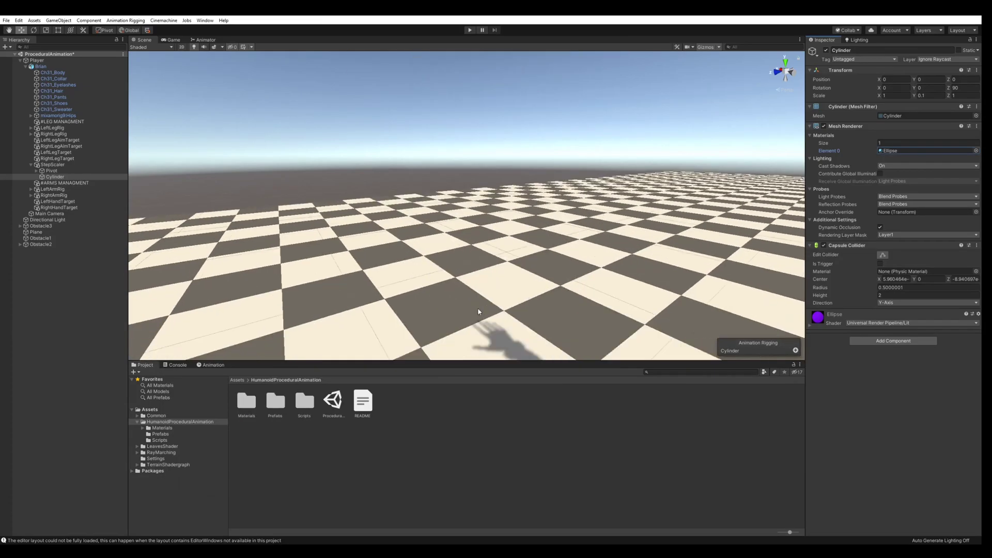
scroll(478, 313, down, 1)
mouse_move(478, 312)
middle_down()
mouse_move(507, 265)
mouse_move(504, 181)
middle_up()
scroll(504, 181, down, 3)
mouse_move(357, 220)
alt+mouse_down()
mouse_move(440, 261)
mouse_move(370, 250)
alt+mouse_up()
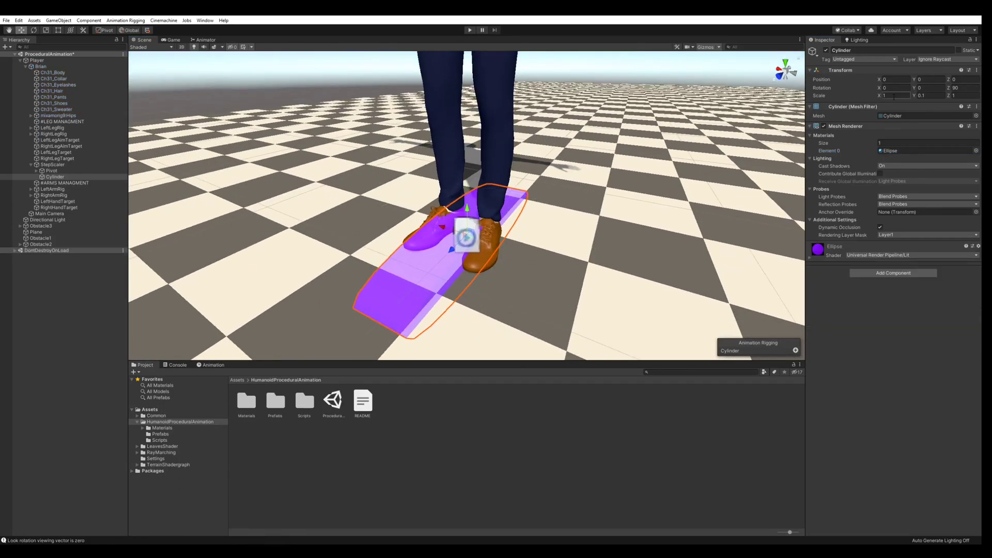
- Set the Cylinder's X and Z scale to 0.5, then run the scene and walk the character forward
click(894, 96)
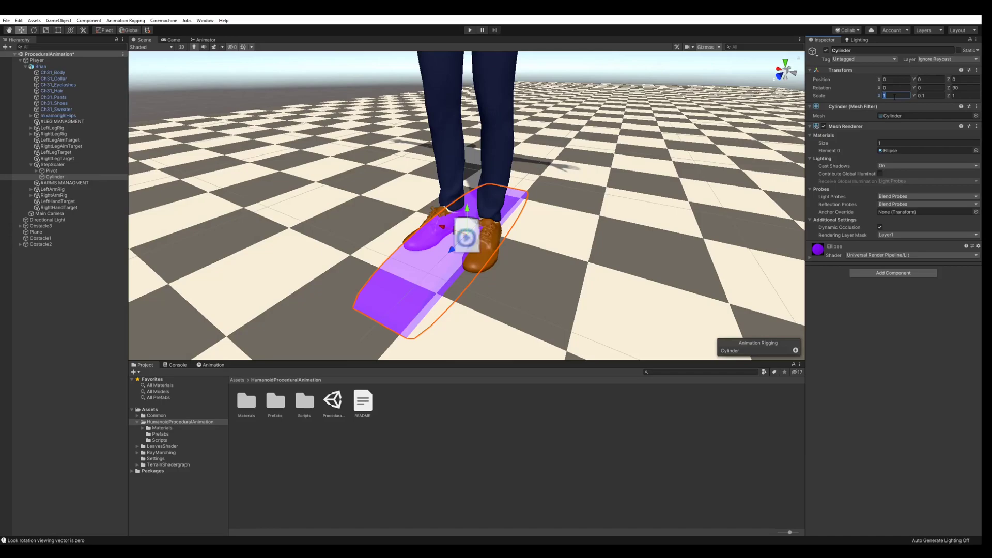
text(0.5)
key(Tab)
key(Tab)
text(0.5)
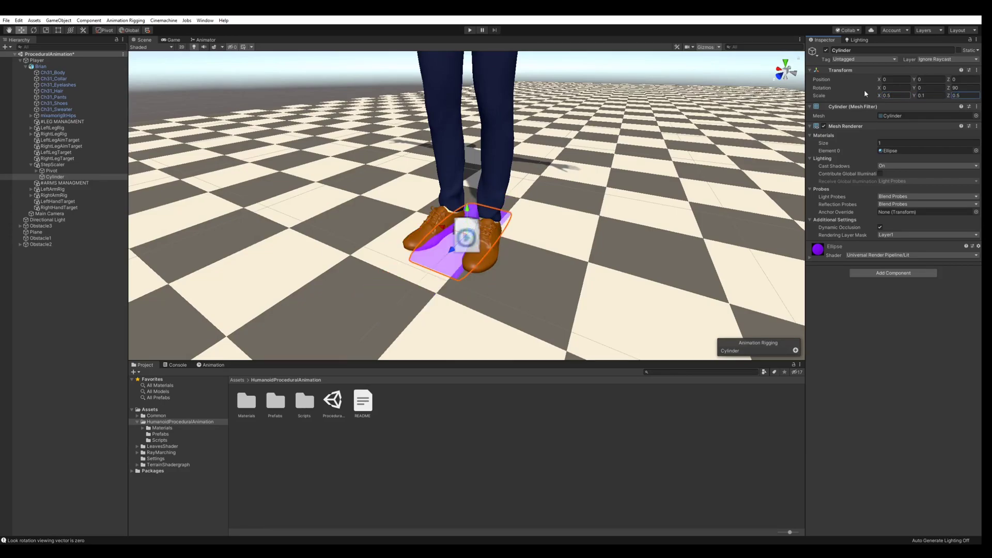
click(468, 34)
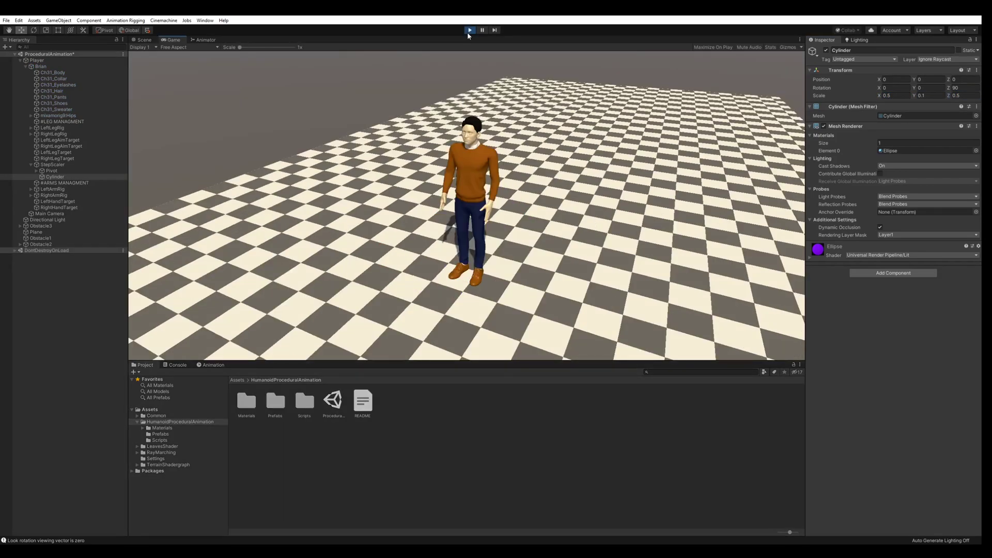
key(w)
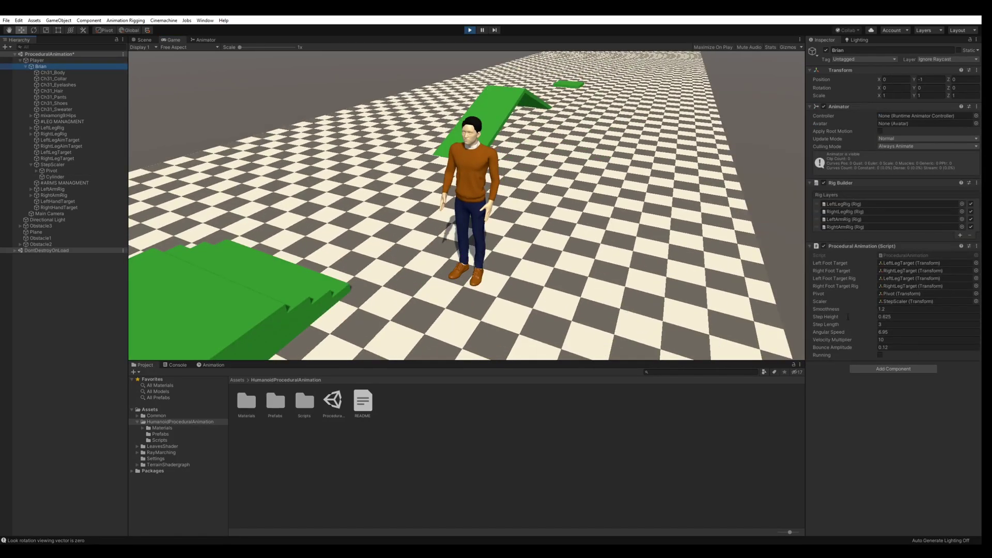
- Set the Procedural Animation script's Step Height to 2 and increase its Step Length, walking the character to test each change
click(870, 317)
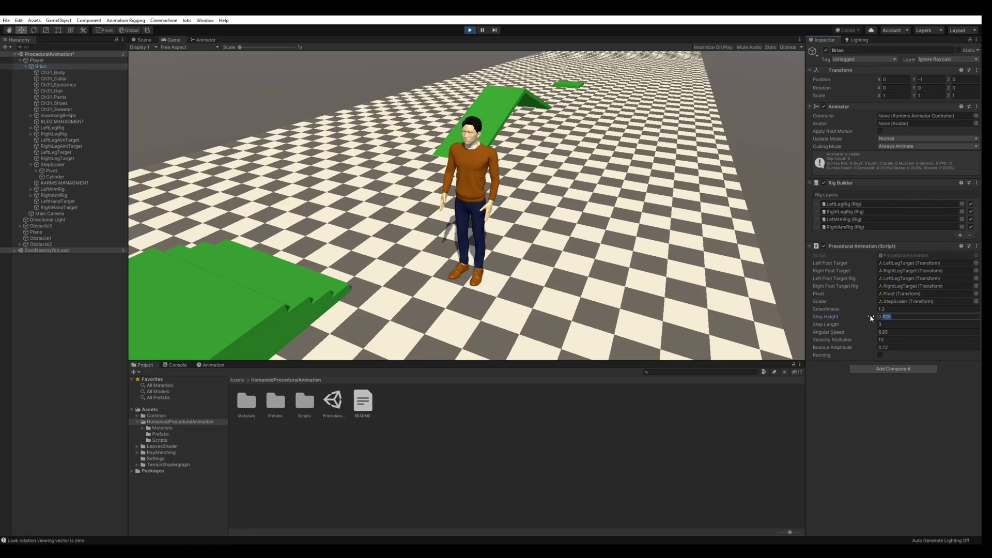
text(2)
click(604, 259)
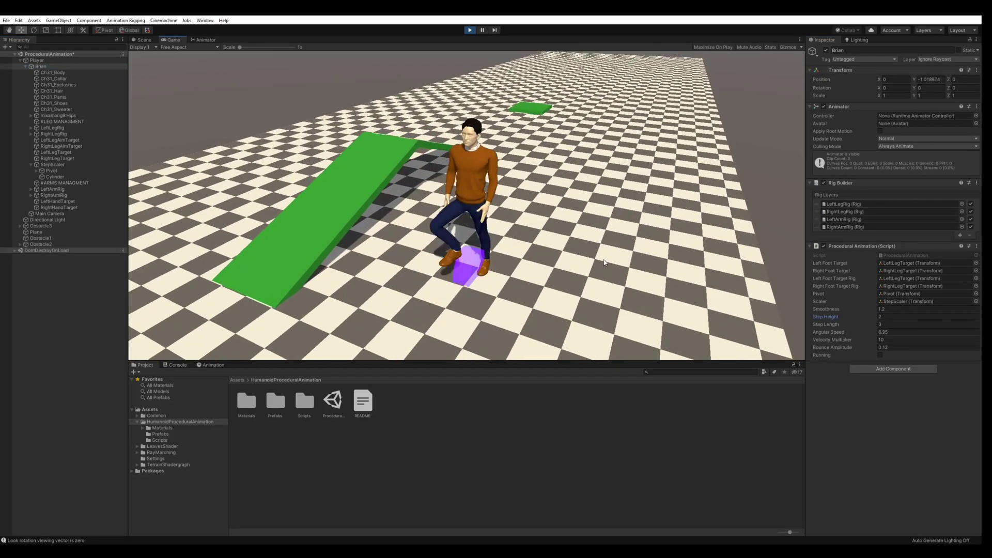
key(w)
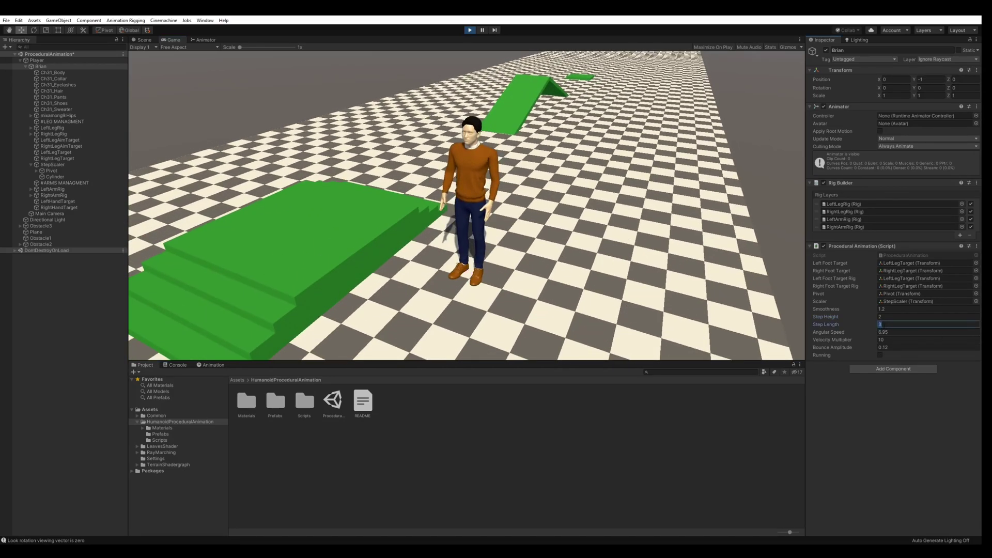
key(w)
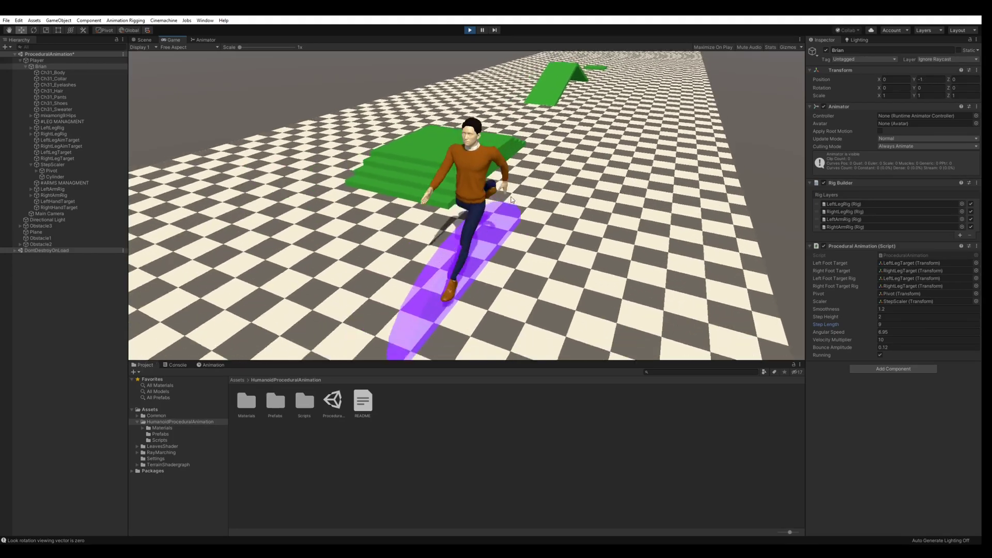